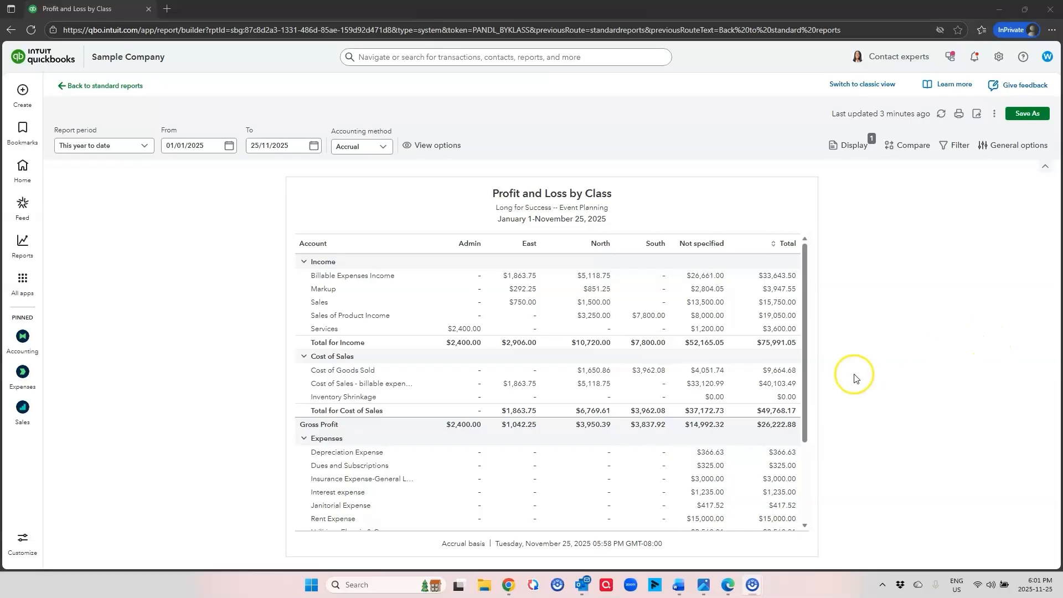
Open the advanced company account settings and find the Categories section.
click(1000, 57)
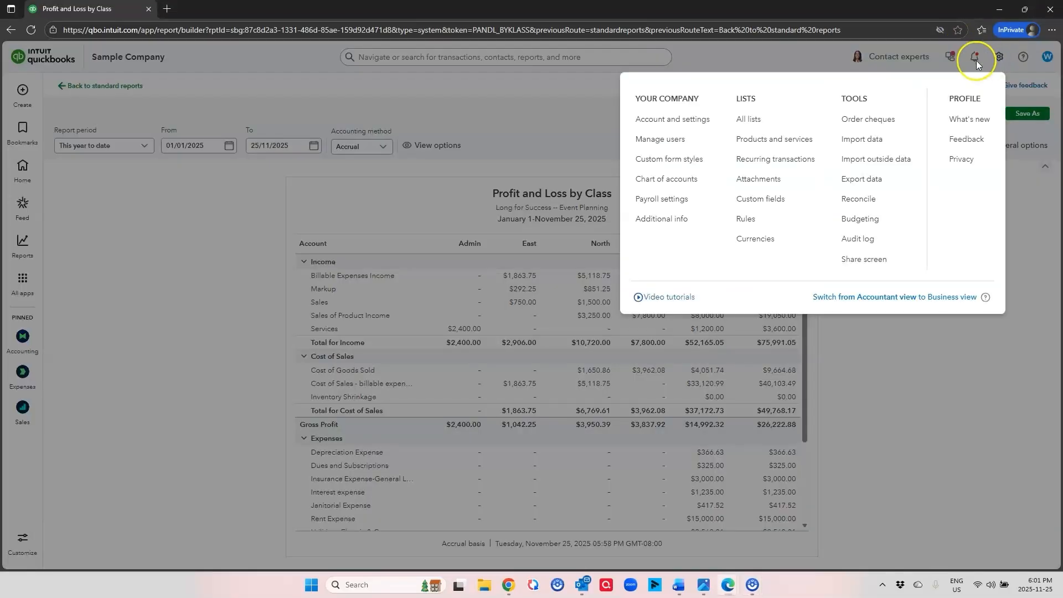
click(687, 121)
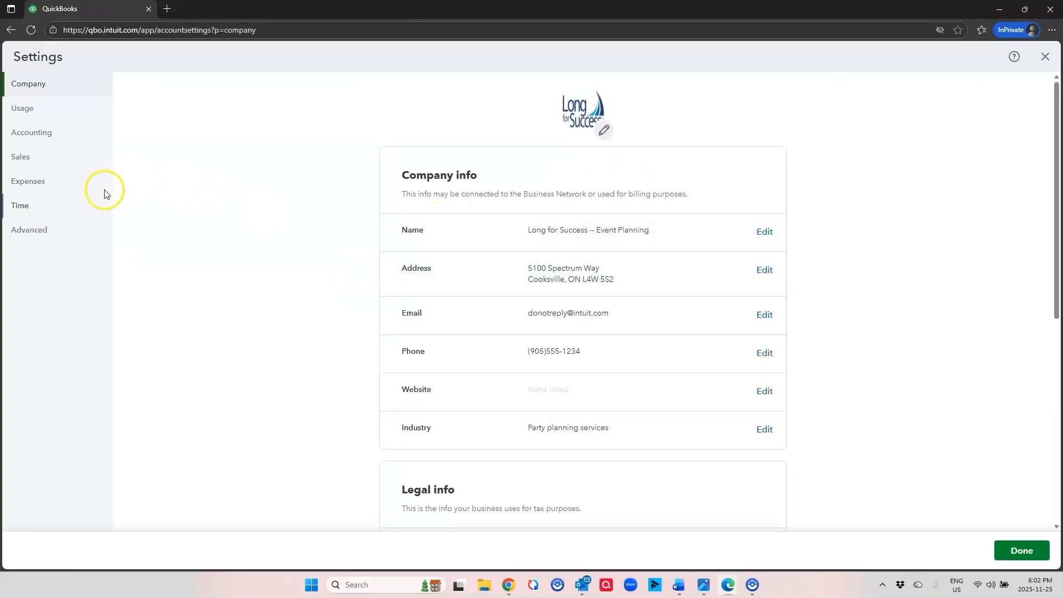
click(60, 228)
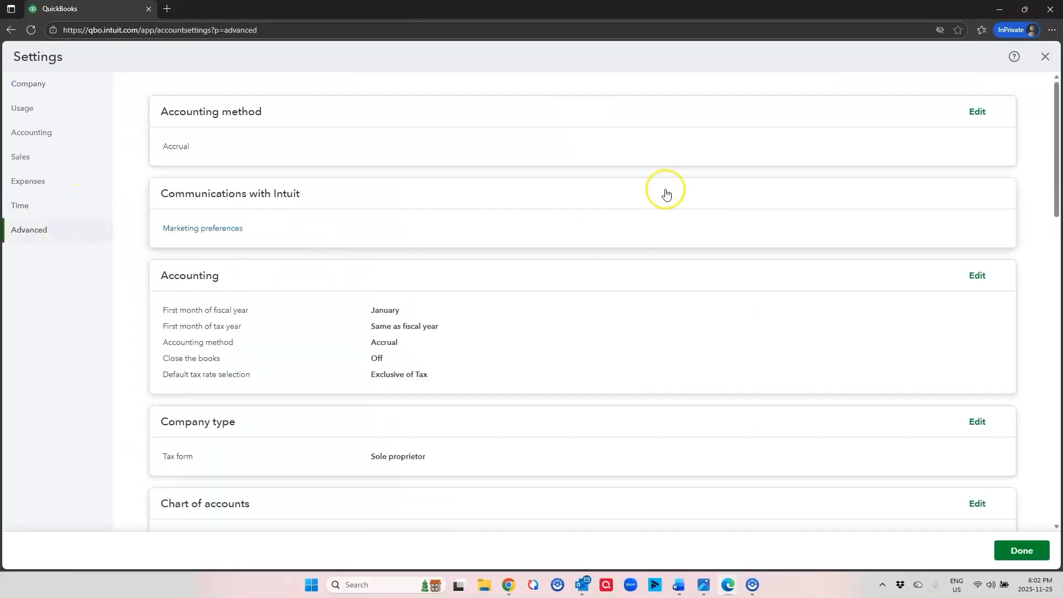
scroll(583, 251, down, 2)
scroll(581, 251, down, 6)
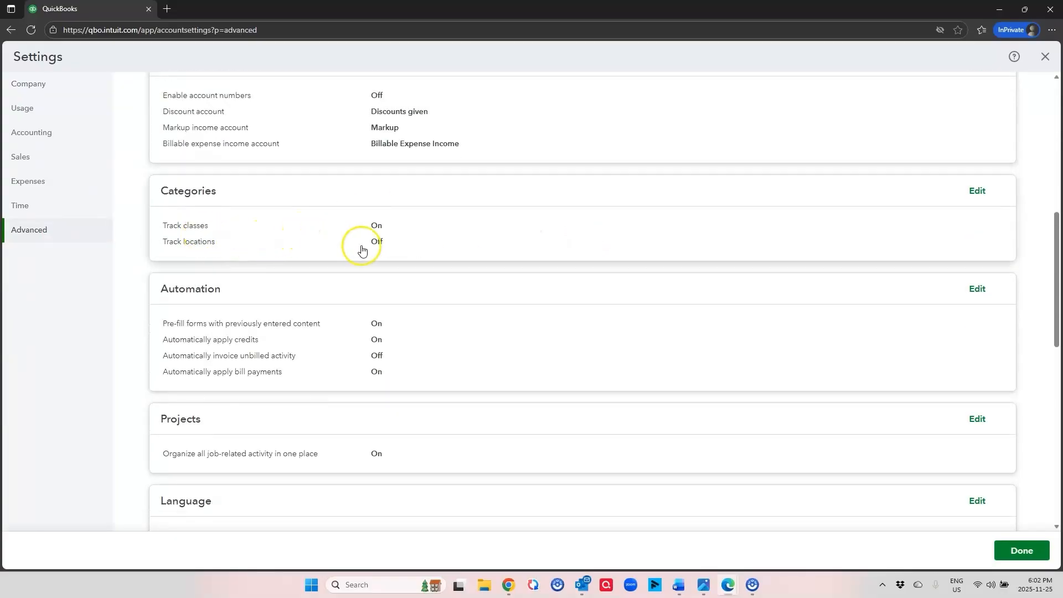
Turn on the warning for transactions without an assigned class, keep classes assigned one to each row in transaction, and save the settings.
click(985, 196)
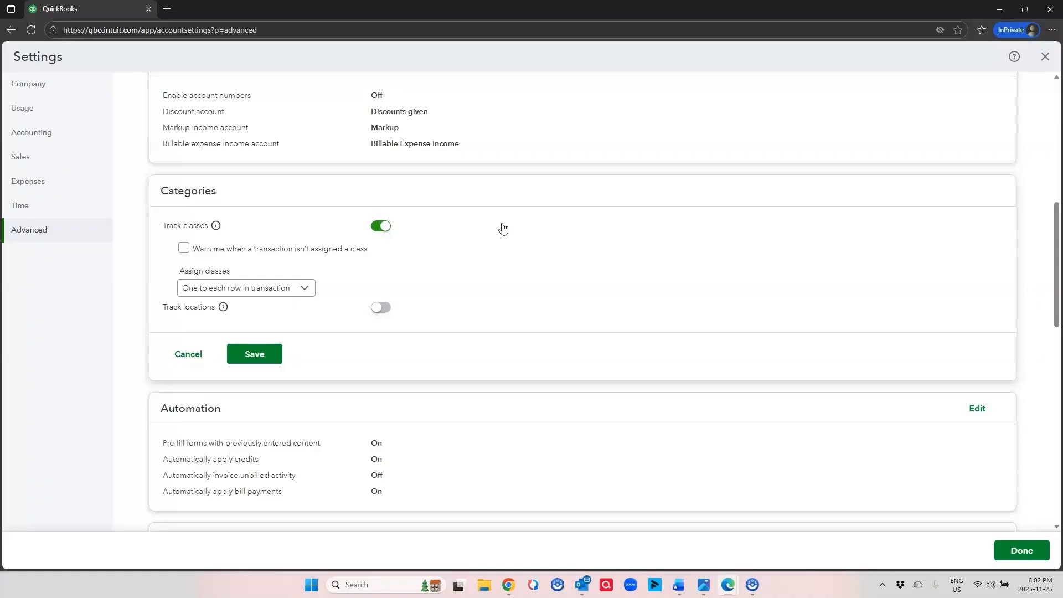
click(183, 247)
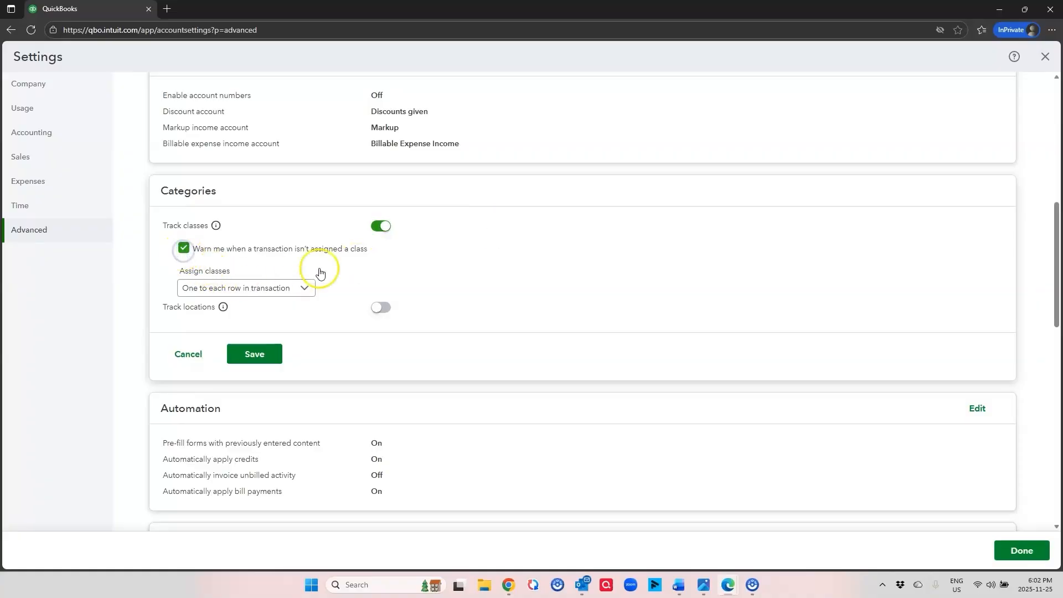
click(526, 251)
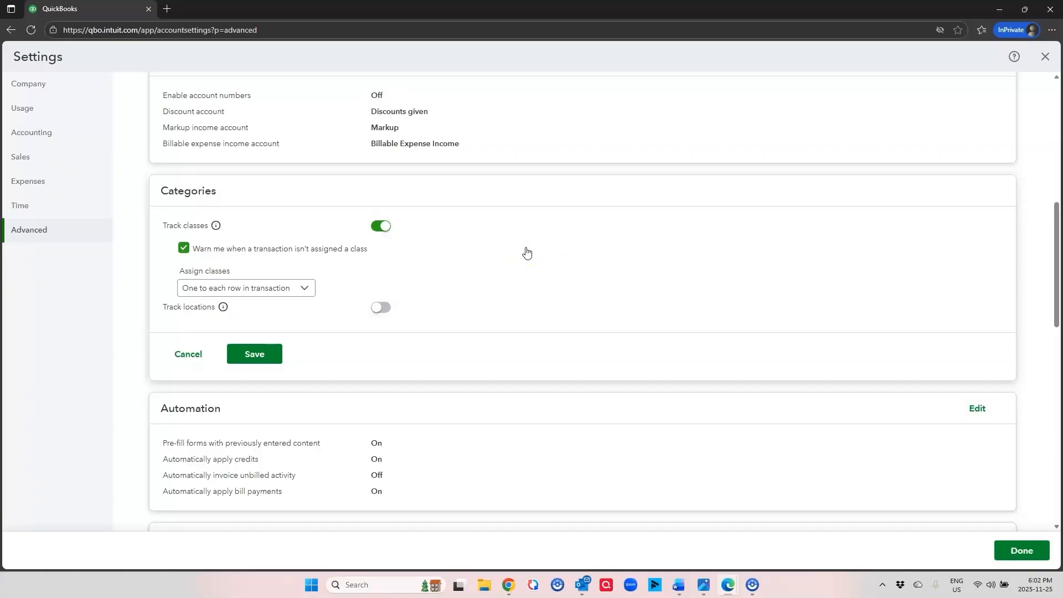
click(514, 250)
click(304, 289)
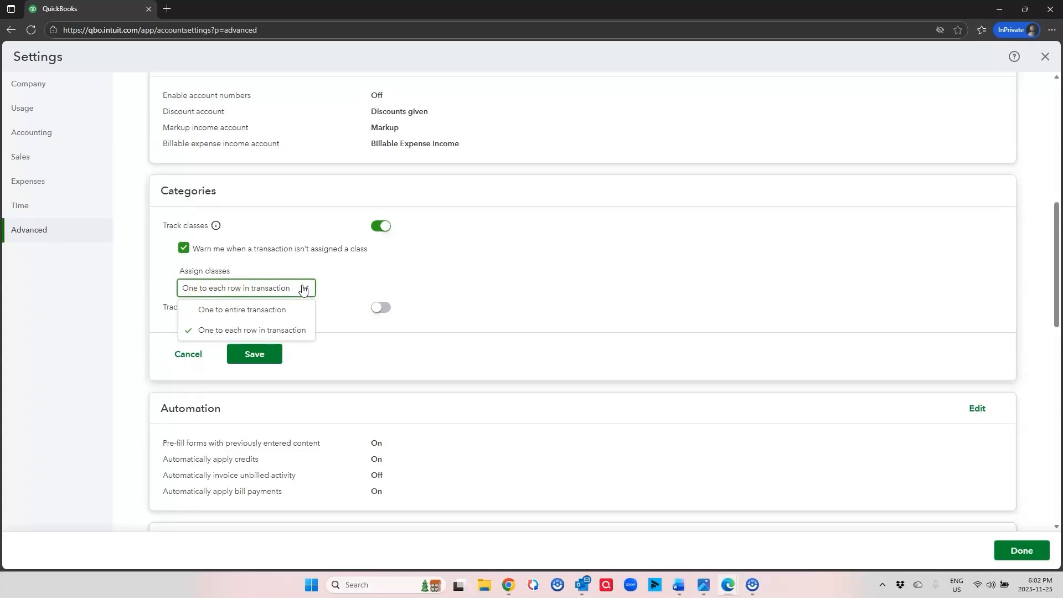
click(368, 273)
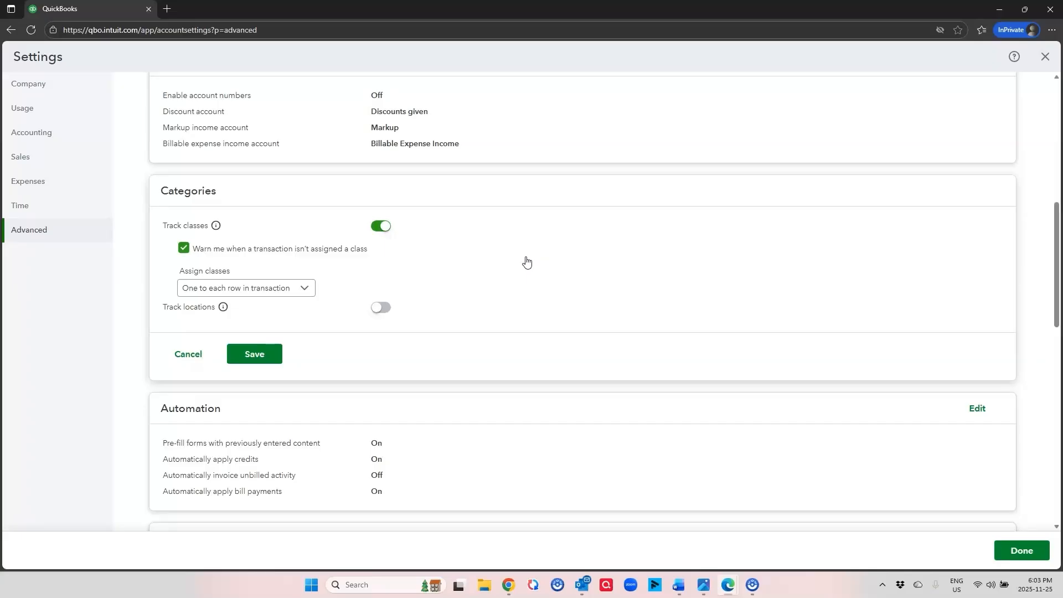
click(252, 354)
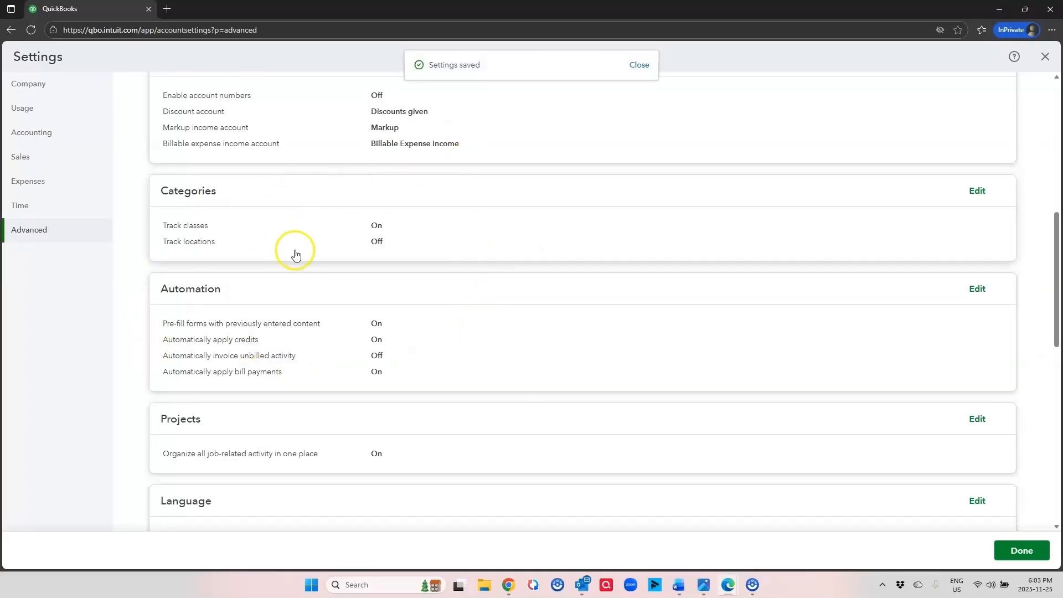
click(1017, 552)
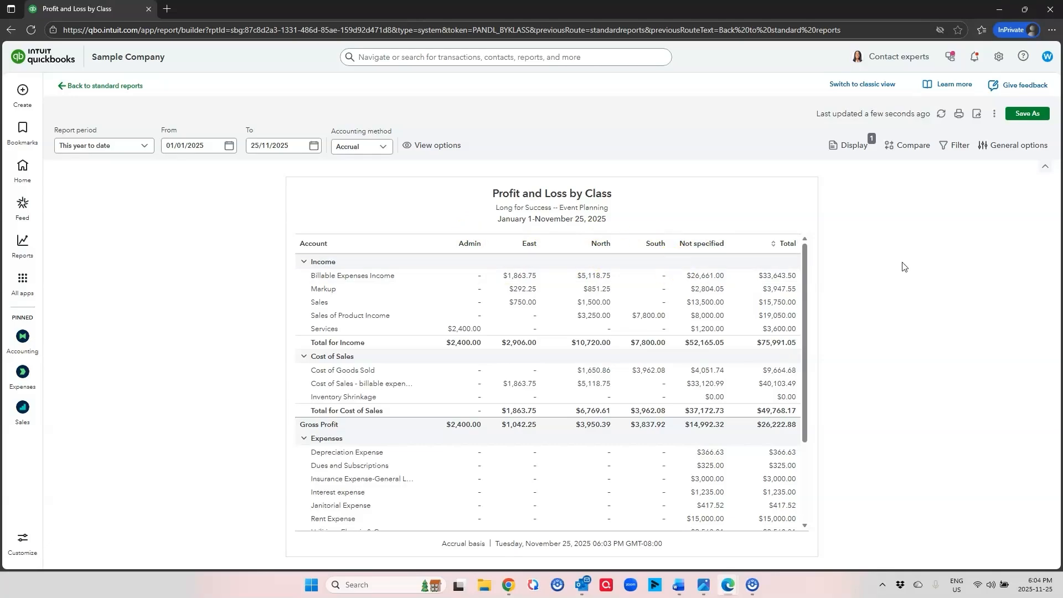
Open the Classes list from the company's lists.
click(999, 59)
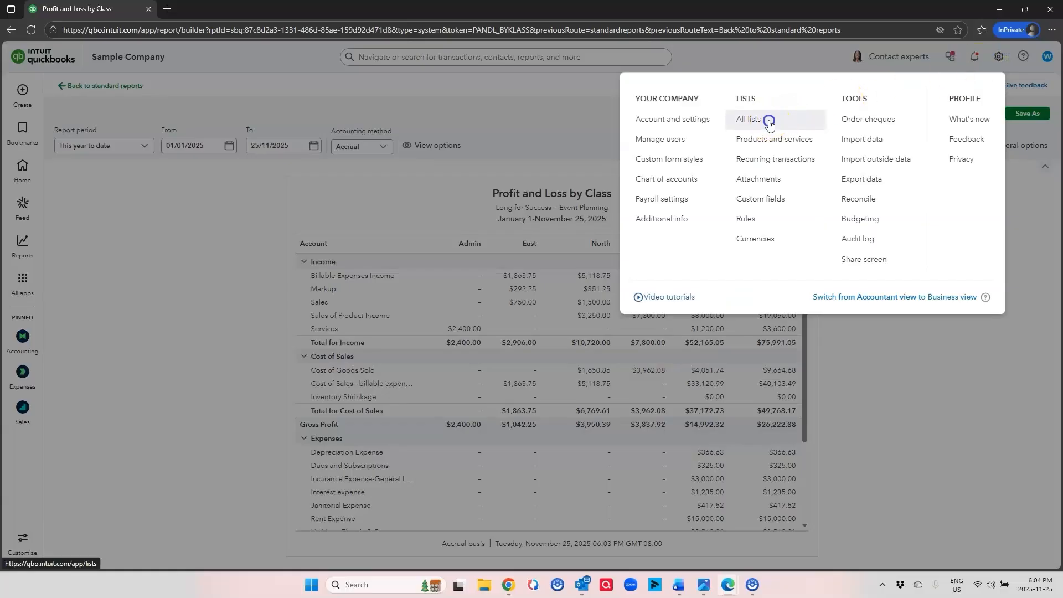
click(769, 121)
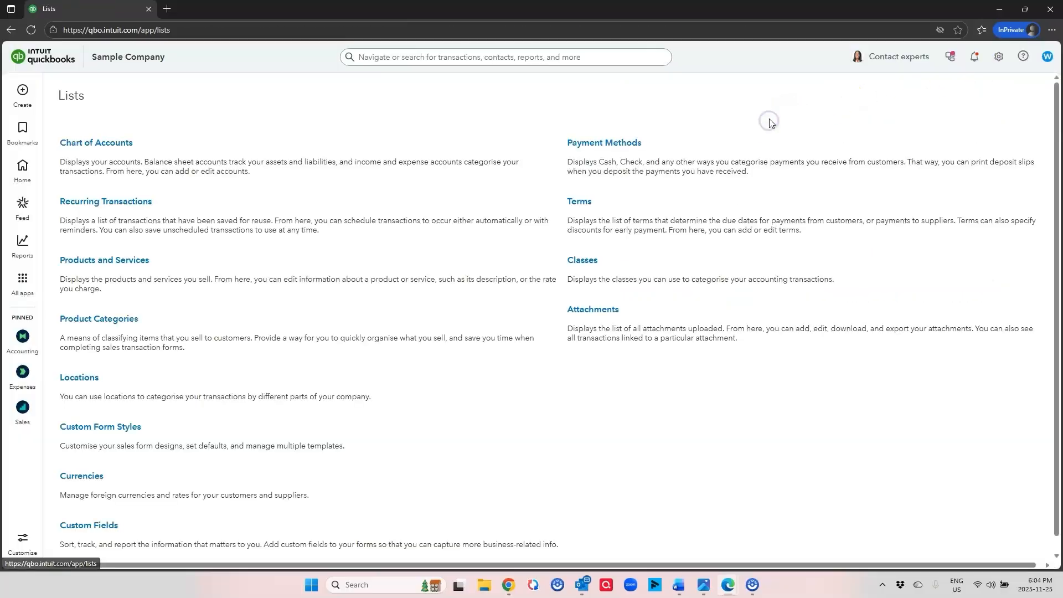
click(581, 265)
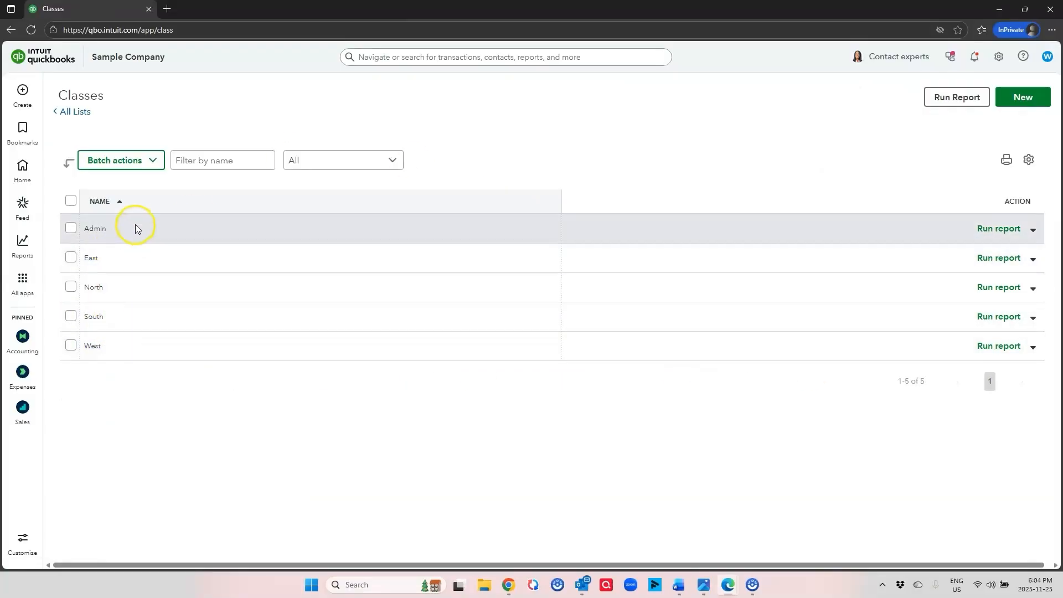
Create a new class named Warehouse that is not a sub-class, and save it.
click(1016, 106)
click(555, 281)
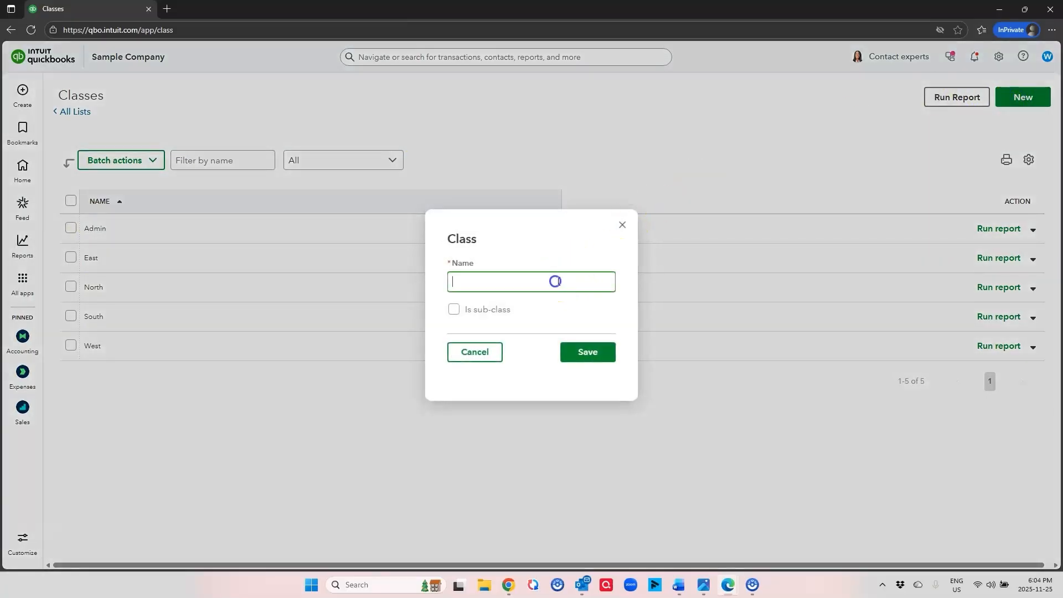
text(Wae)
key(BackSpace)
text(rehoue)
key(BackSpace)
text(se)
click(572, 277)
click(588, 352)
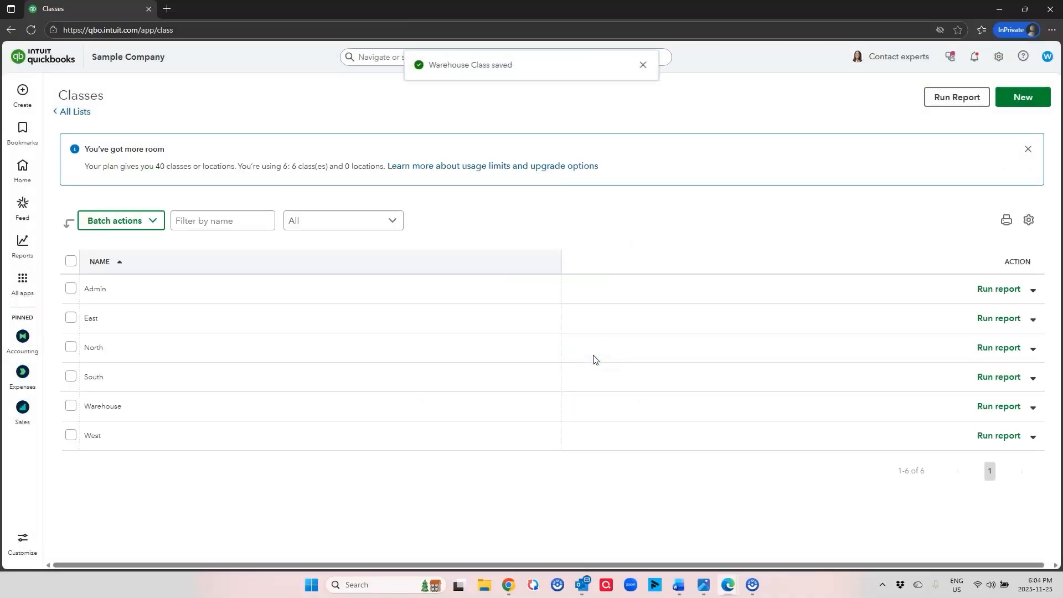
click(627, 374)
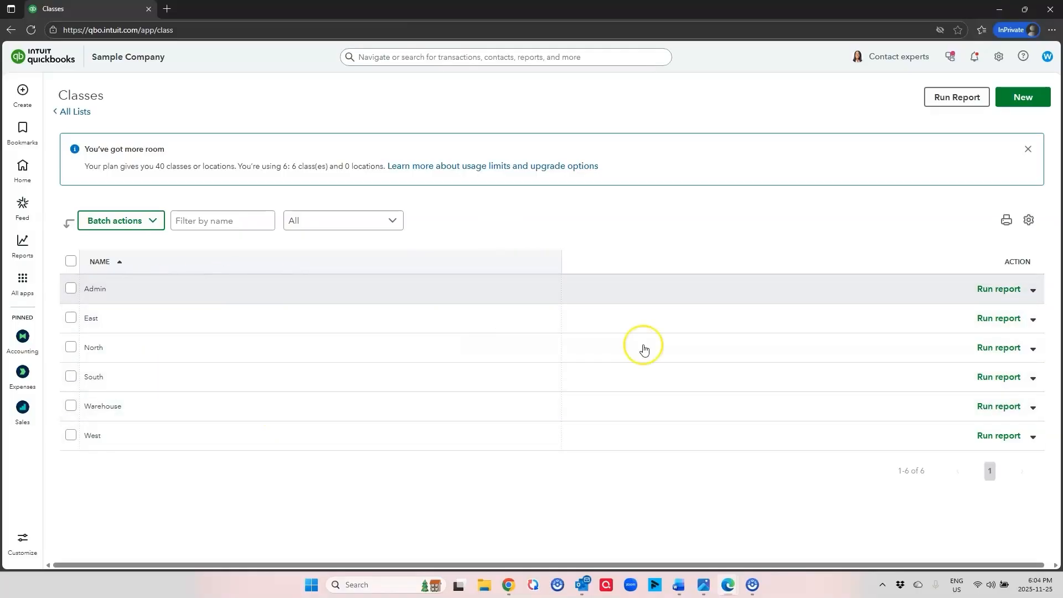
Rename the Admin class as Administration and save it.
click(1032, 290)
click(988, 306)
click(525, 280)
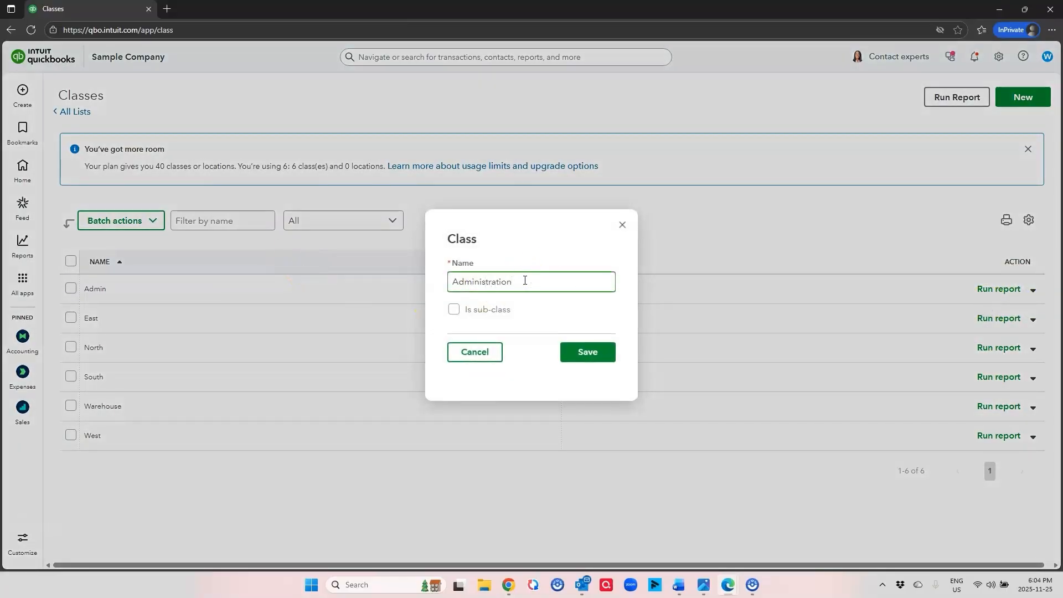
click(586, 366)
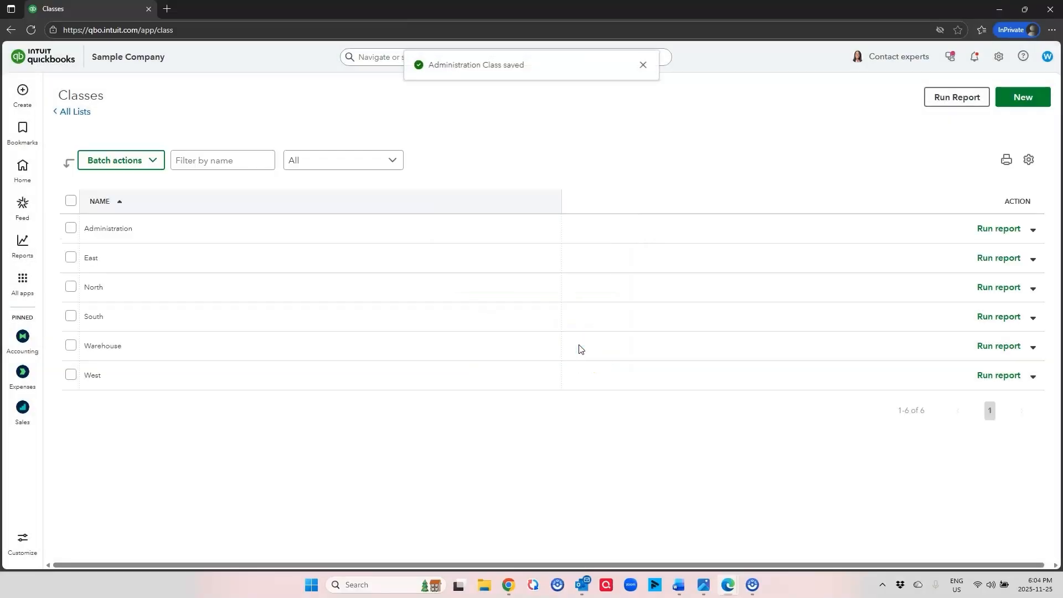
click(145, 157)
click(642, 231)
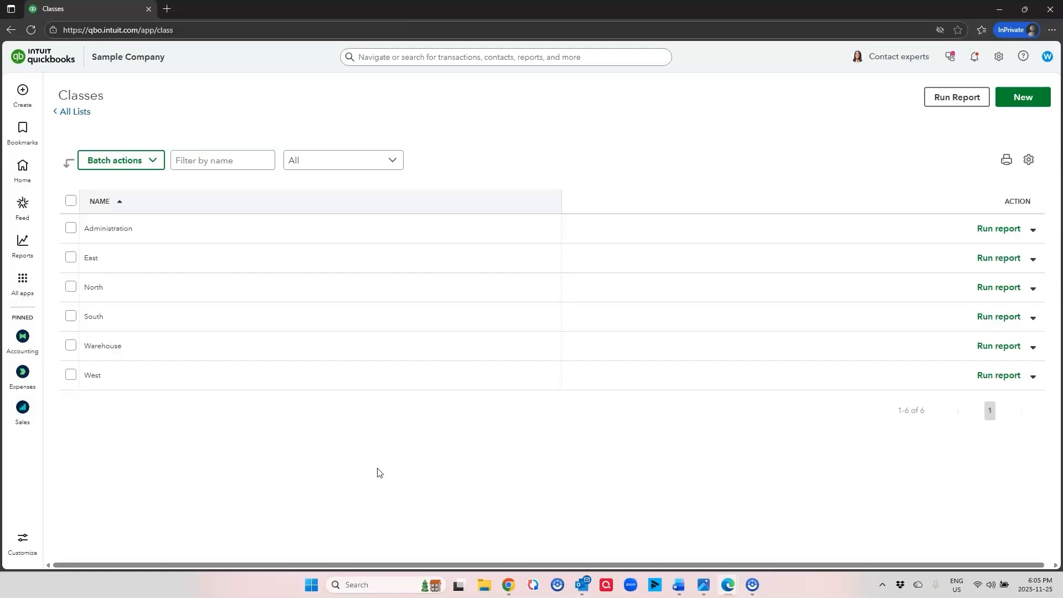
Start a new bill and choose Supplies Depot as its supplier.
click(21, 90)
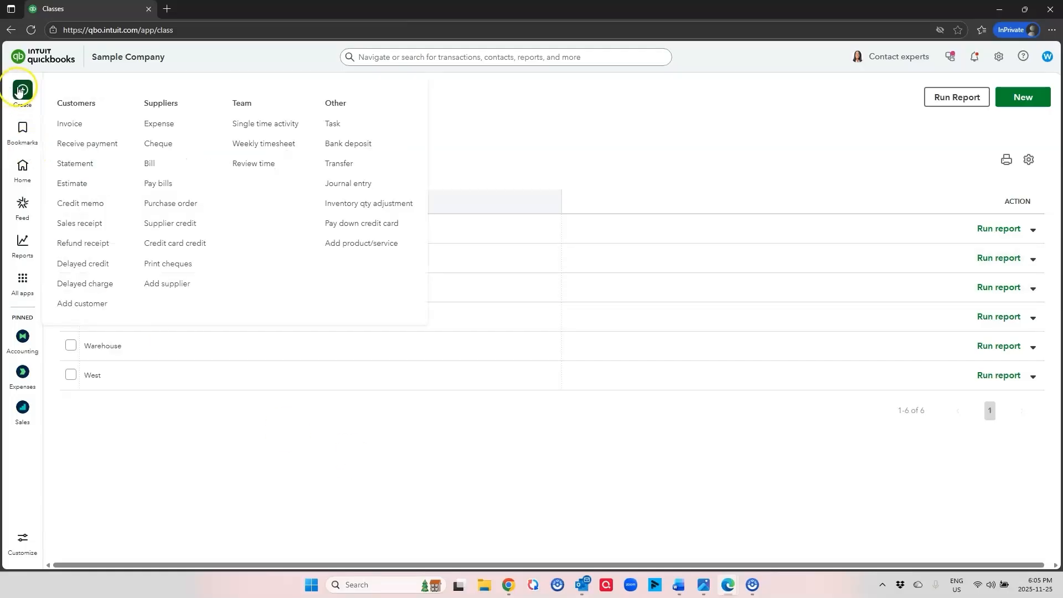
click(166, 162)
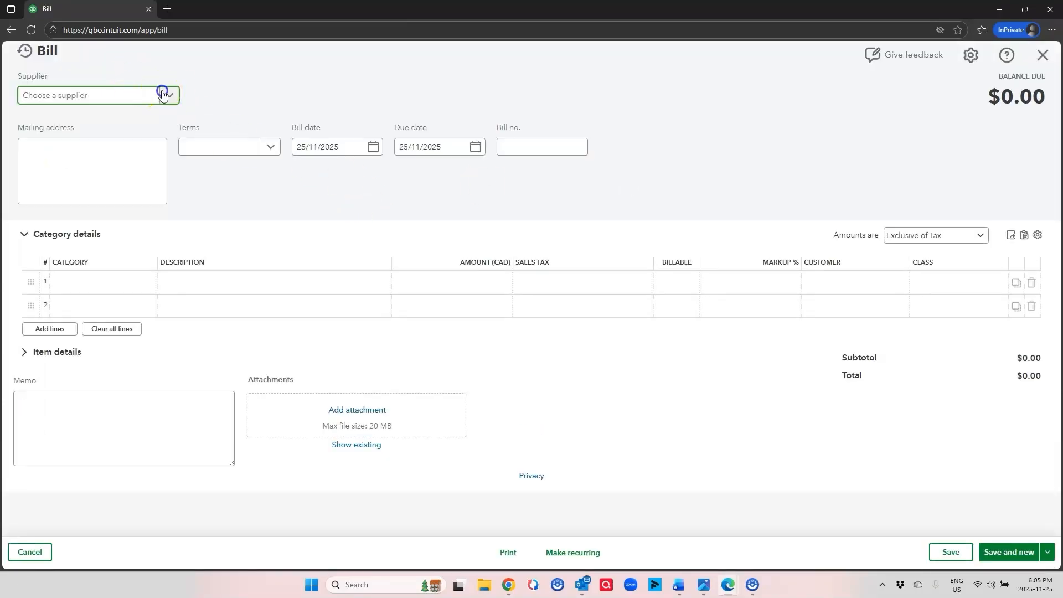
click(162, 94)
scroll(148, 176, down, 1)
scroll(146, 186, down, 4)
scroll(140, 193, down, 3)
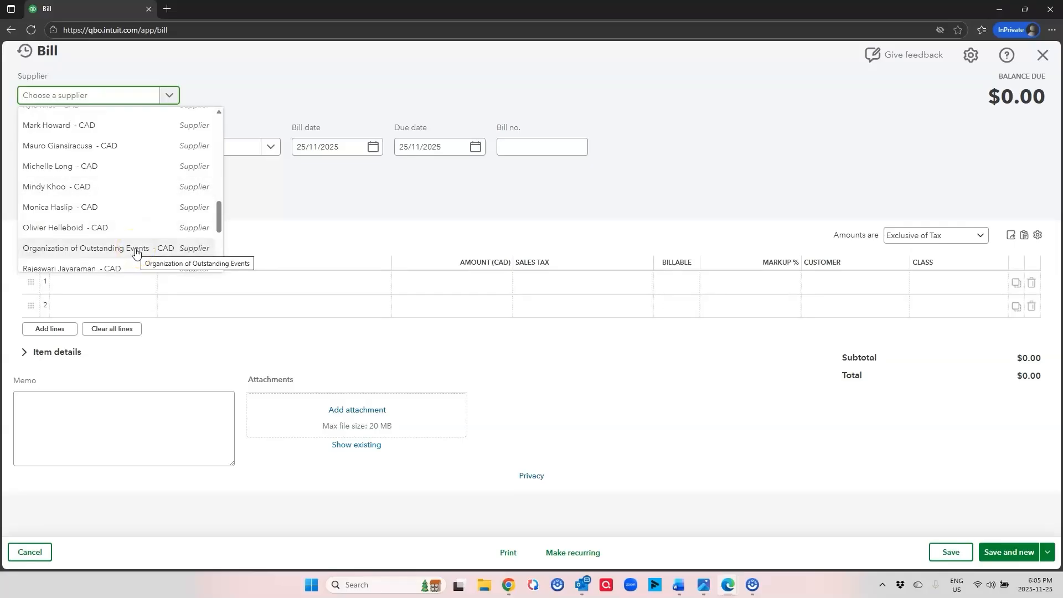
scroll(137, 233, down, 3)
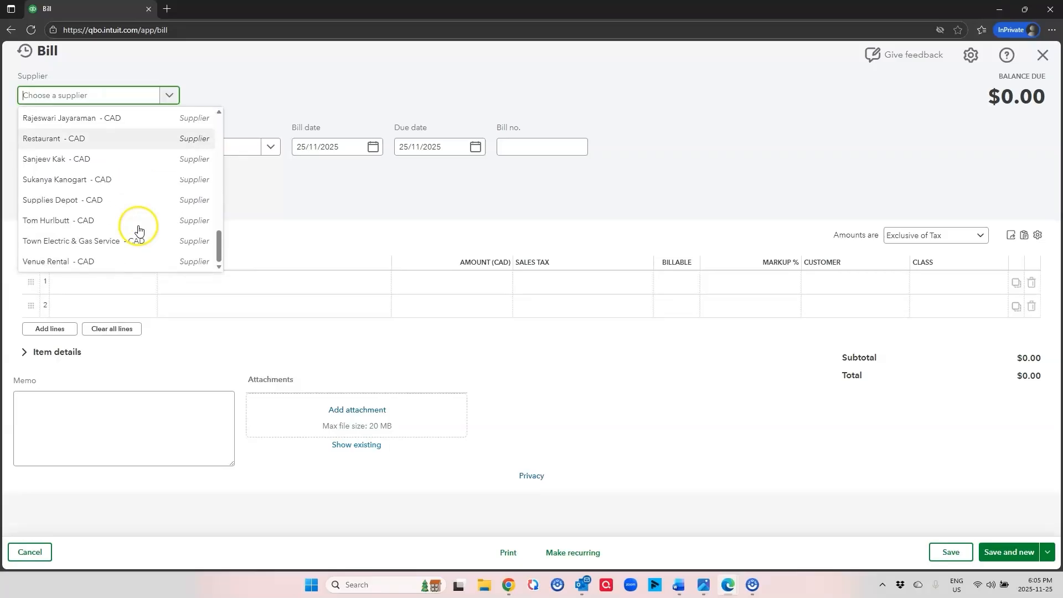
click(123, 199)
Fill the bill's first category line with Supplies, an amount of $50.00 and the Administration class.
click(123, 281)
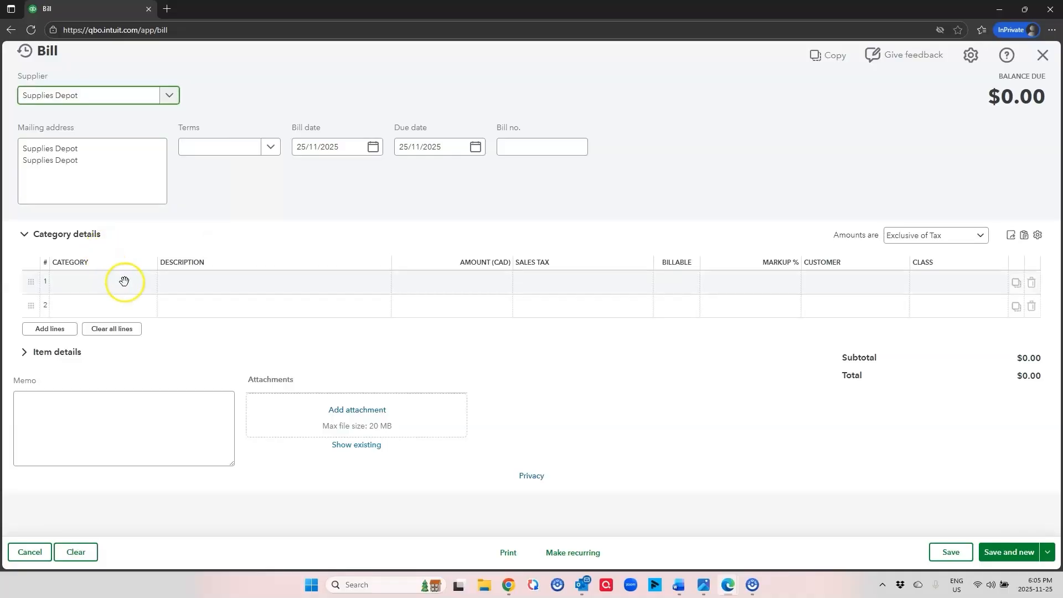
text(supp)
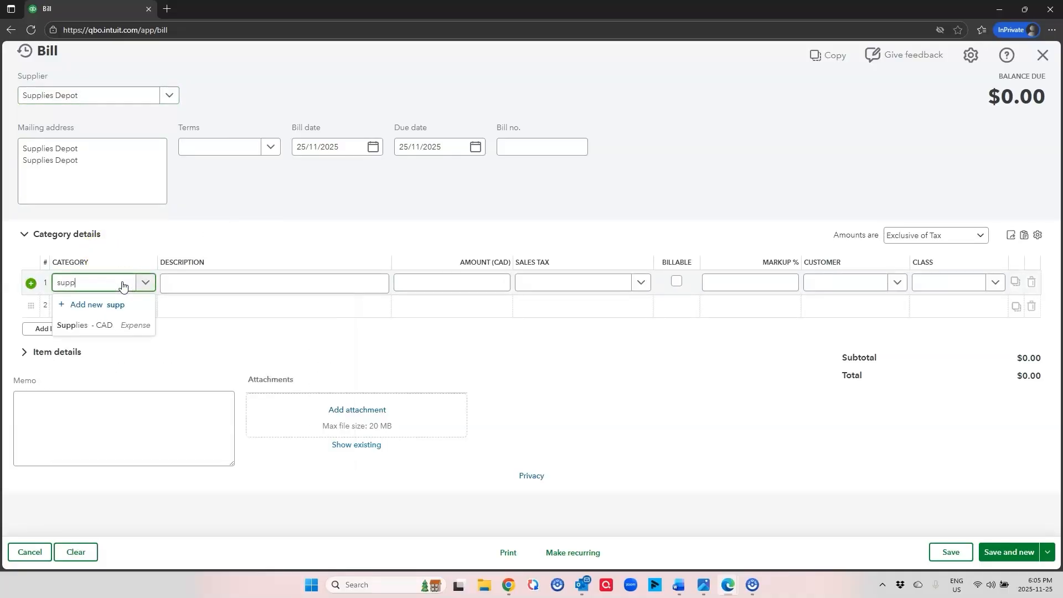
click(91, 325)
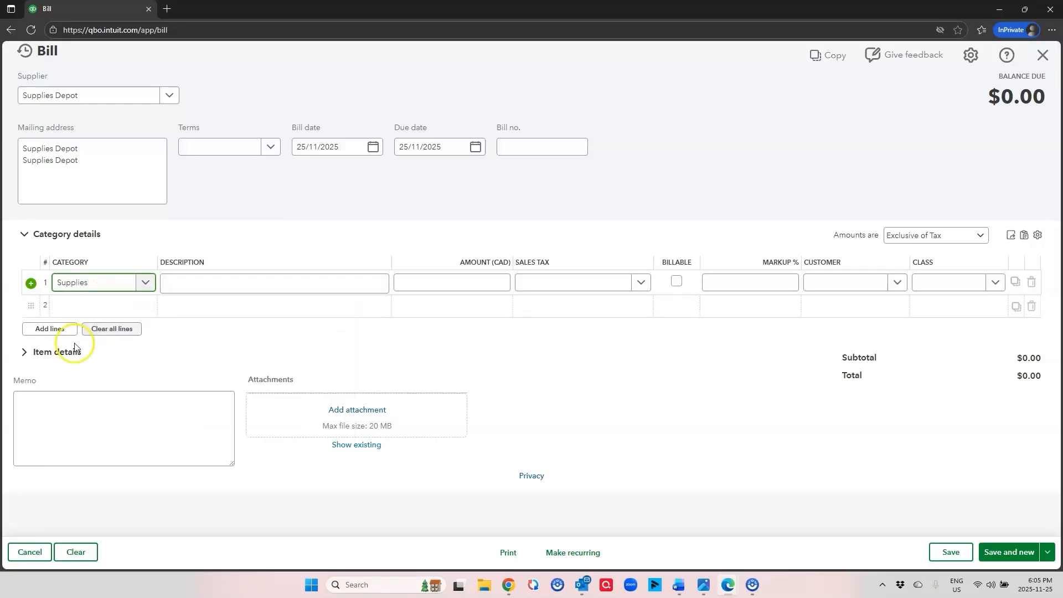
click(460, 281)
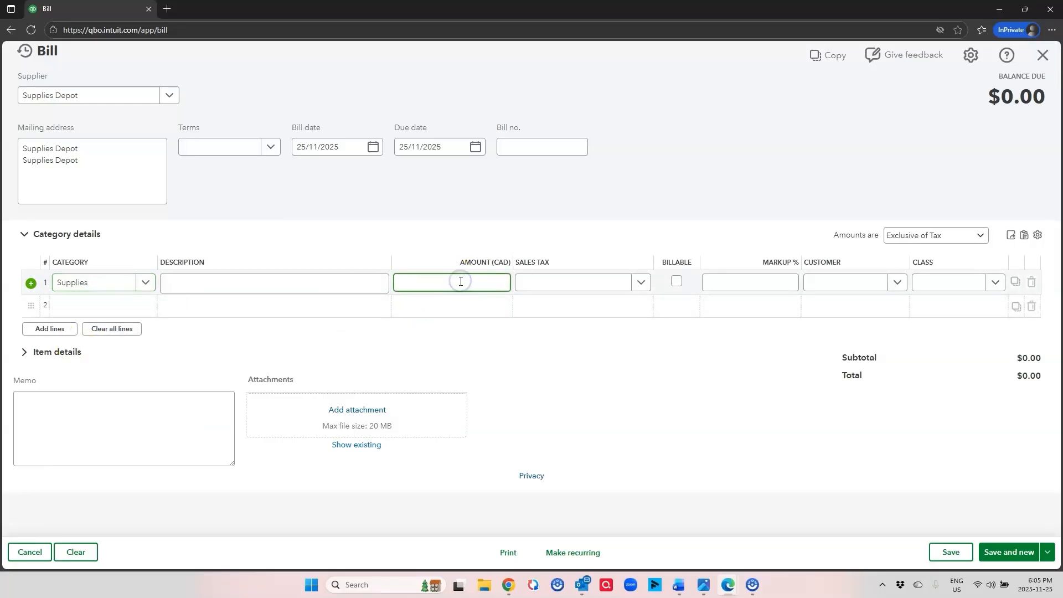
key(Tab)
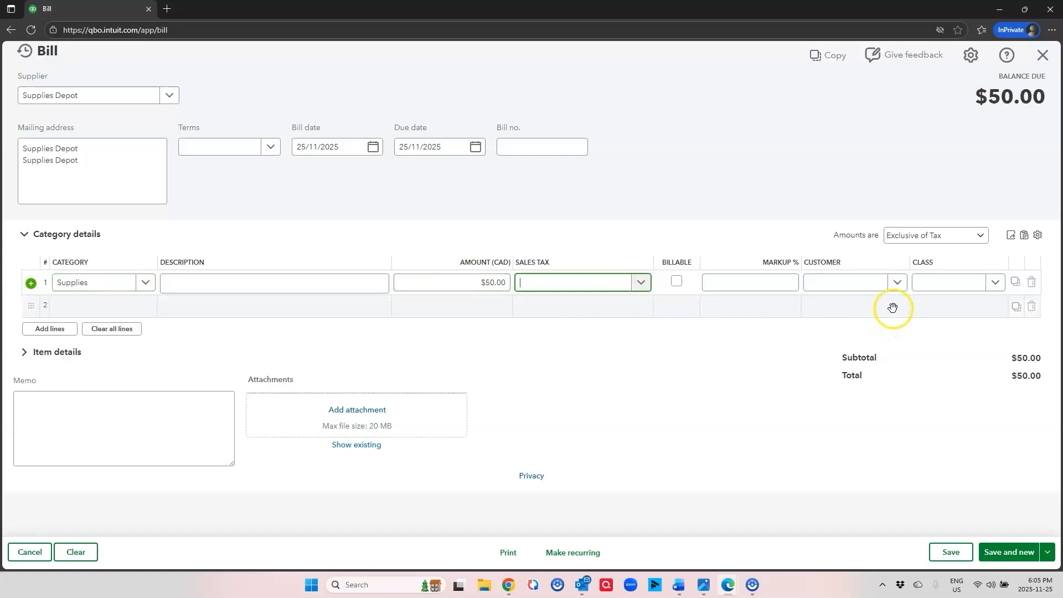
click(956, 282)
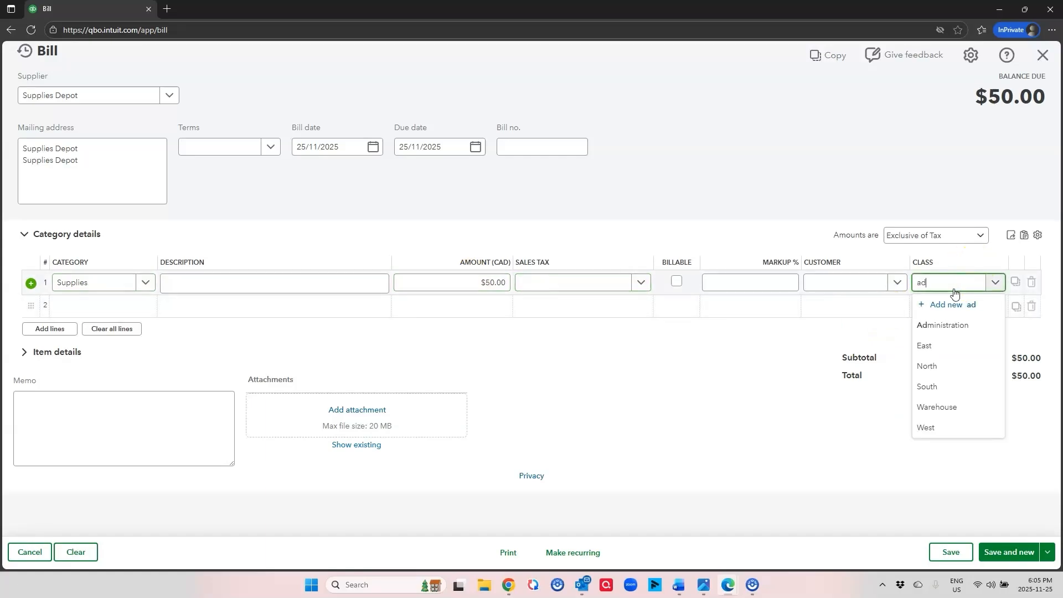
click(948, 325)
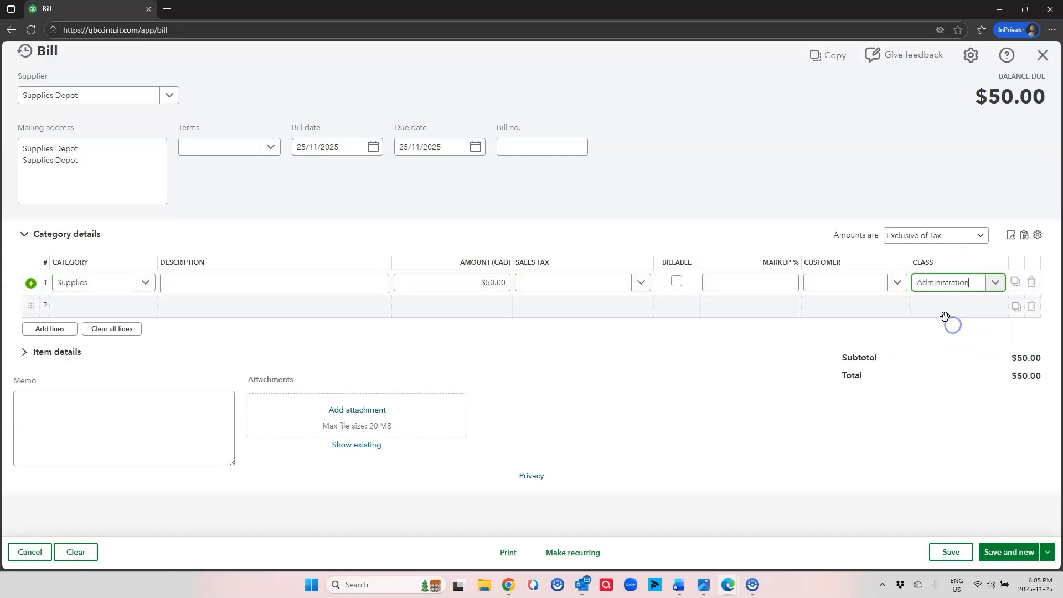
Fill the bill's second category line with Supplies, an amount of $50.00 and the Warehouse class.
click(101, 309)
text(su)
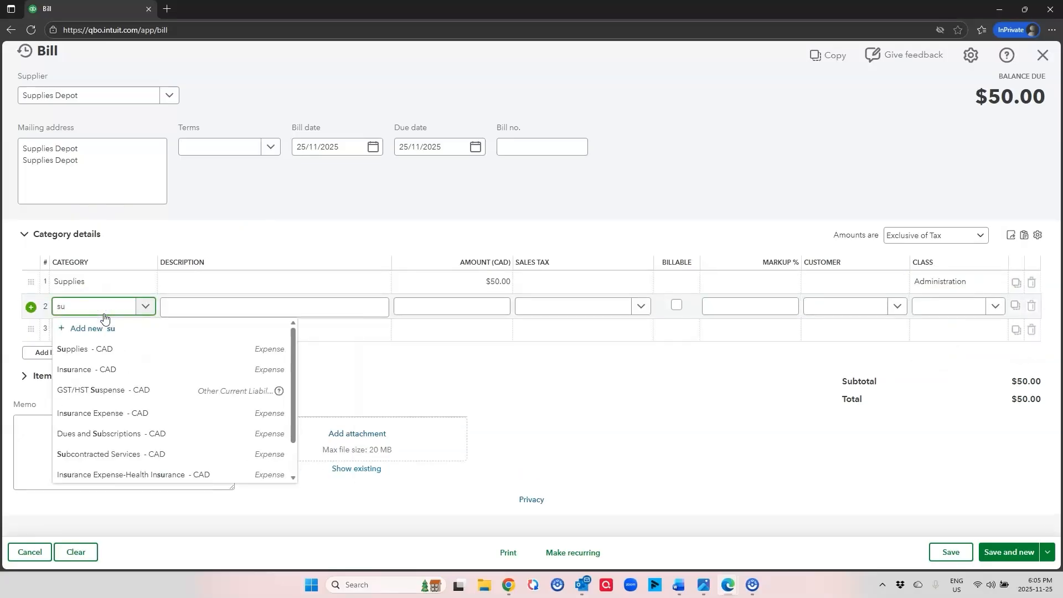
click(100, 348)
click(475, 305)
text(50)
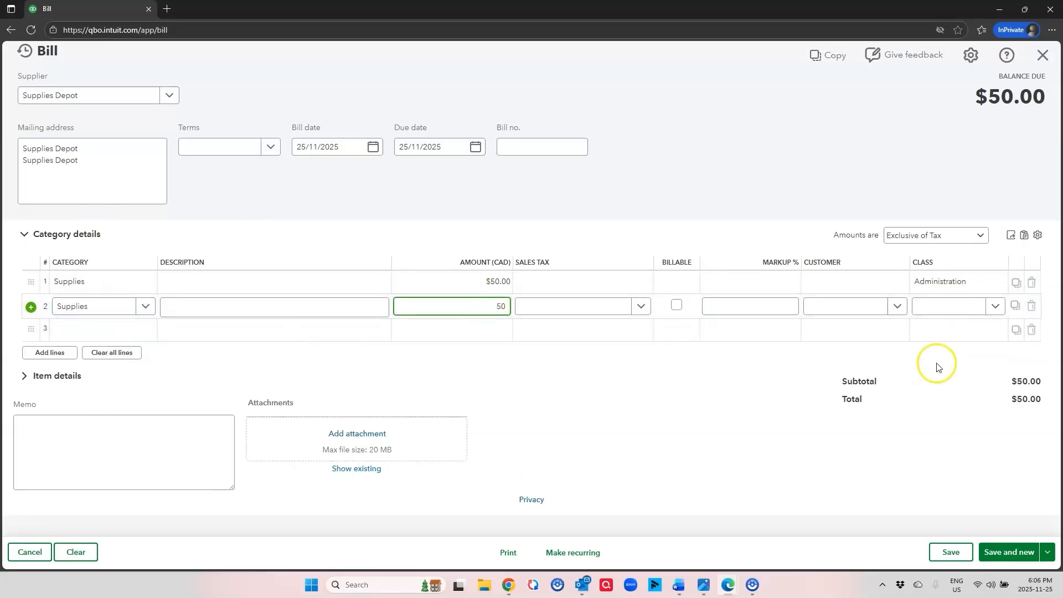
click(943, 313)
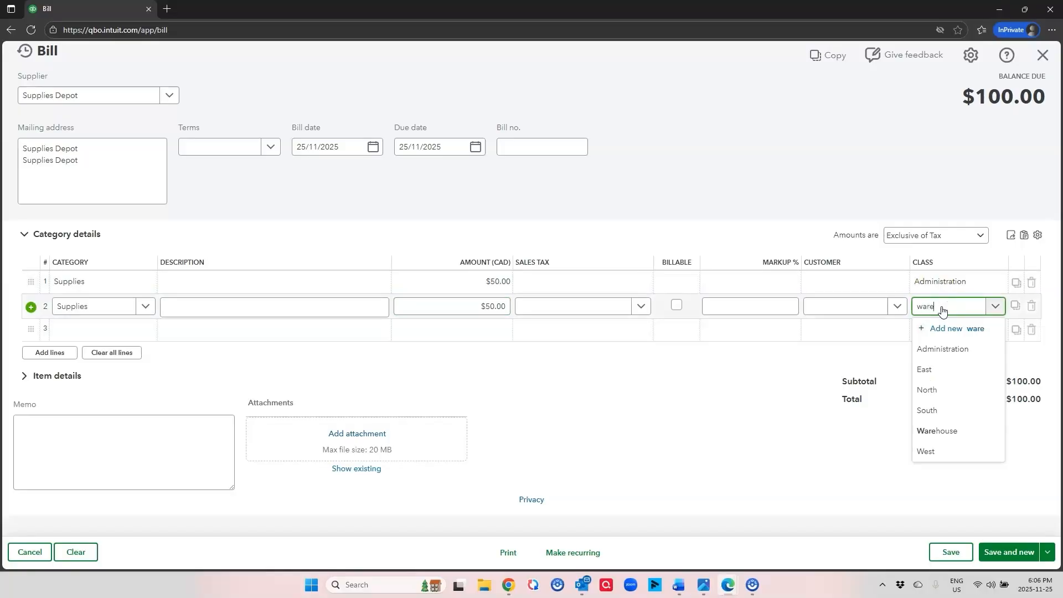
text(ware)
click(938, 351)
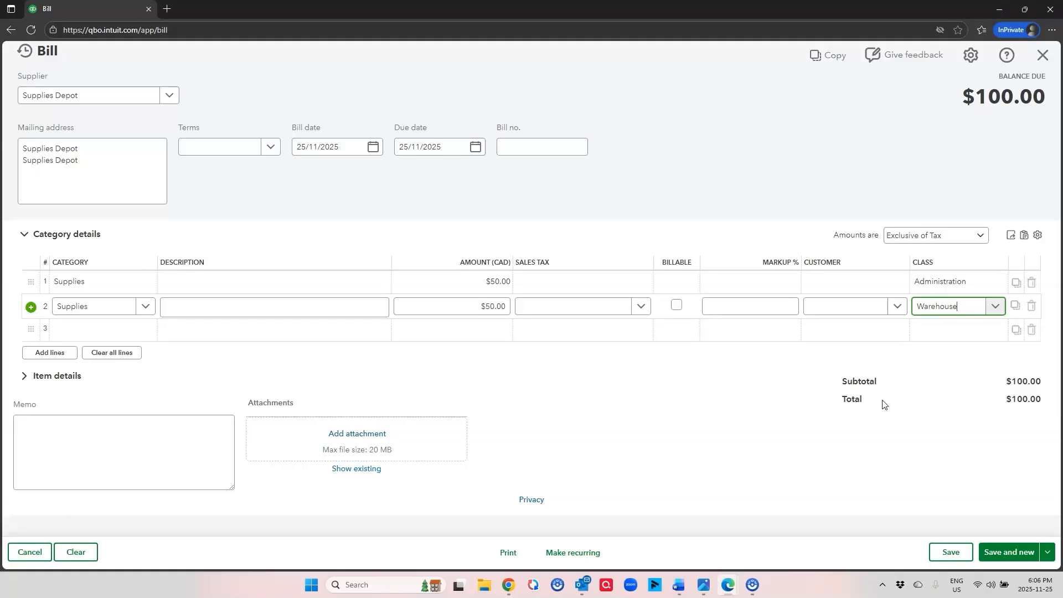
Fill the bill's third category line with Supplies, an amount of $5,000.00 and the West class, and save the bill.
click(638, 422)
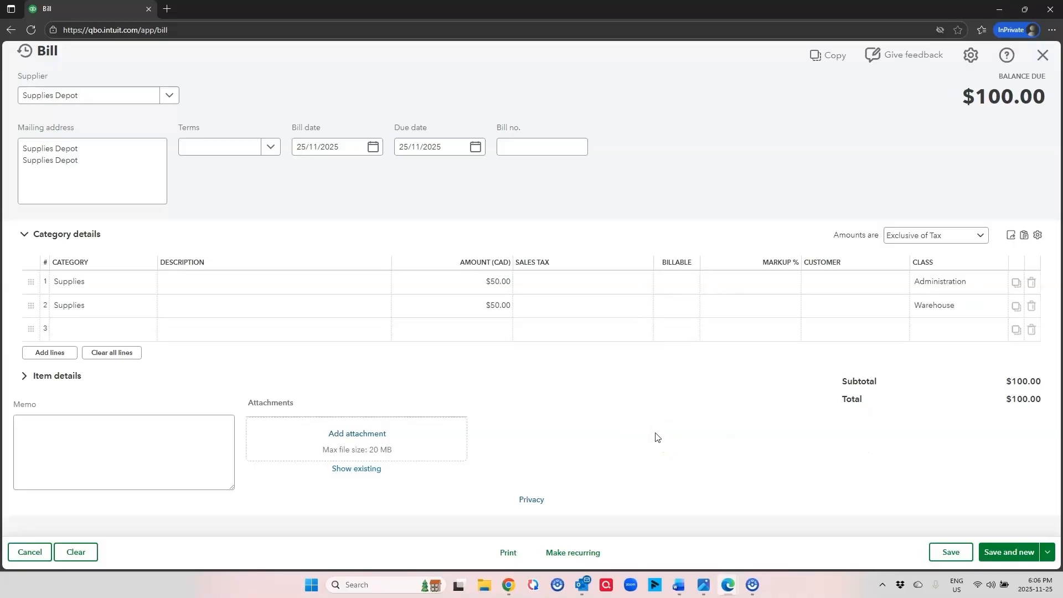
click(106, 333)
text(suppl)
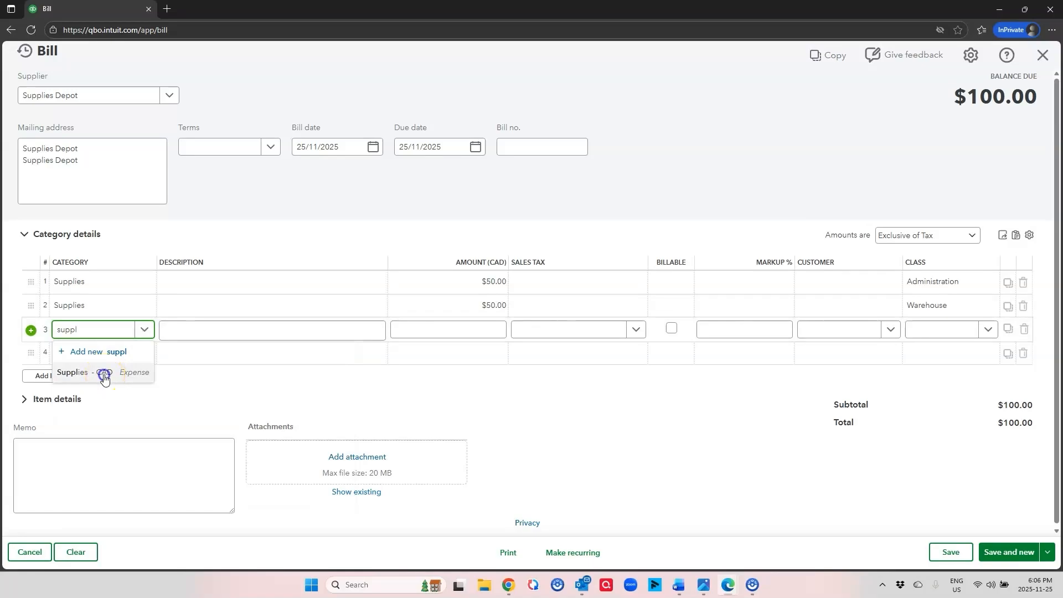
click(104, 370)
click(456, 330)
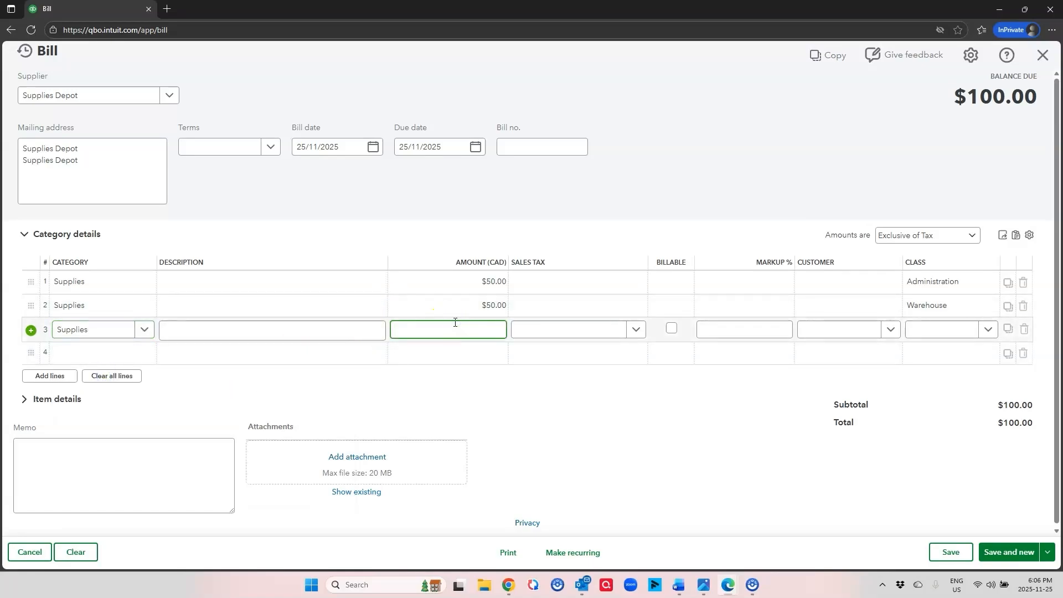
key(Tab)
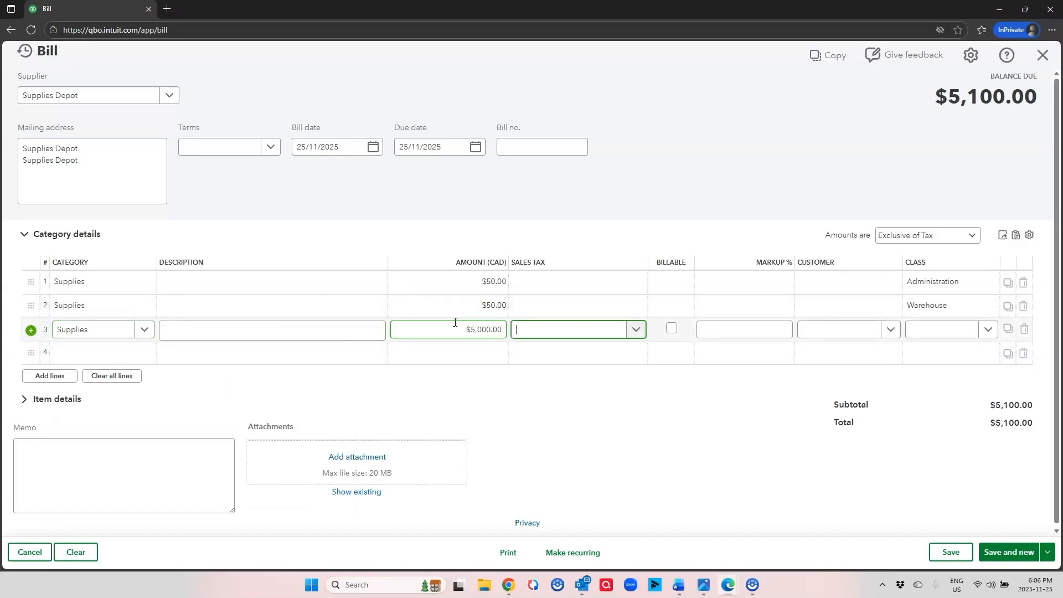
click(924, 331)
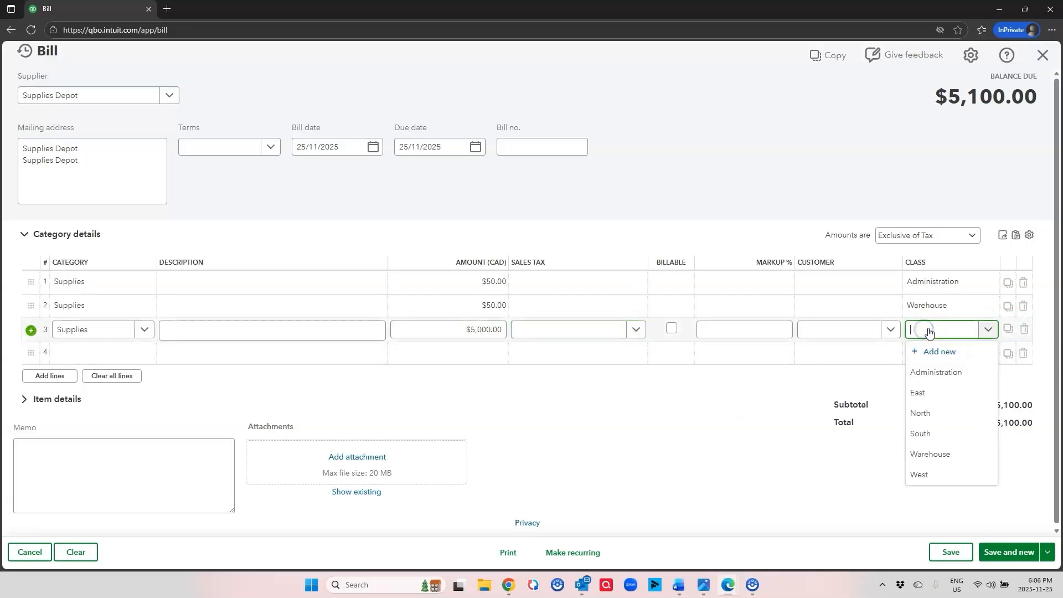
text(west)
click(939, 374)
click(1003, 552)
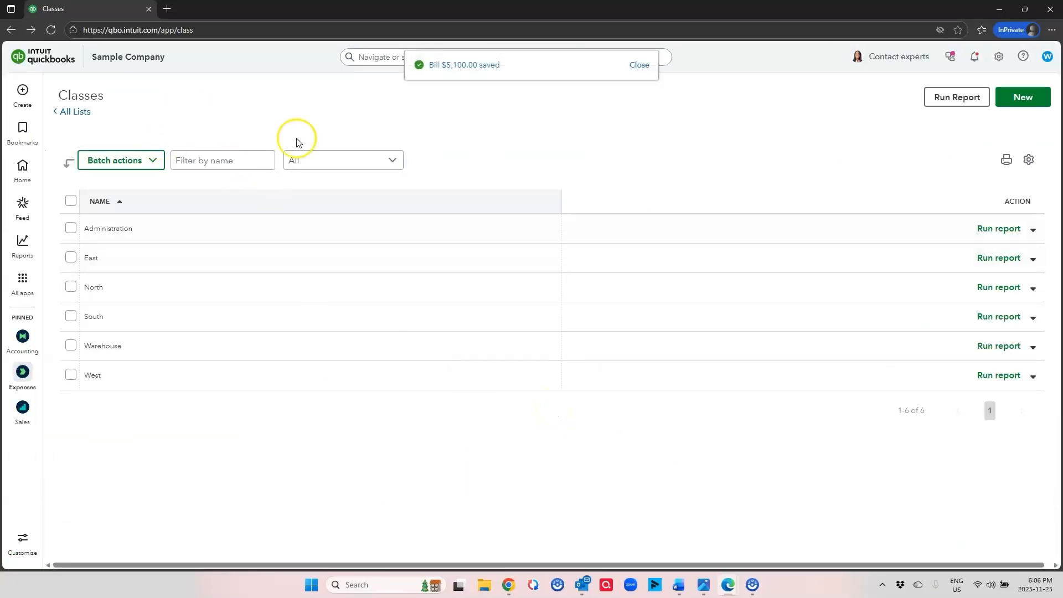
Run the report for the class list.
click(960, 103)
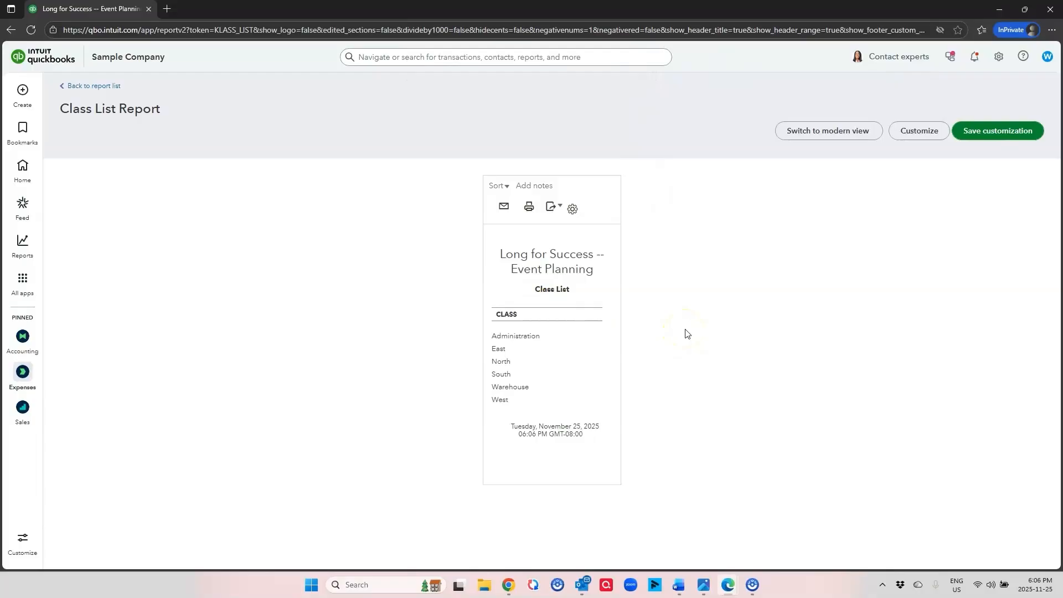
Mark Profit and Loss by Class as a favourite in the standard reports and open that report.
mouse_move(23, 240)
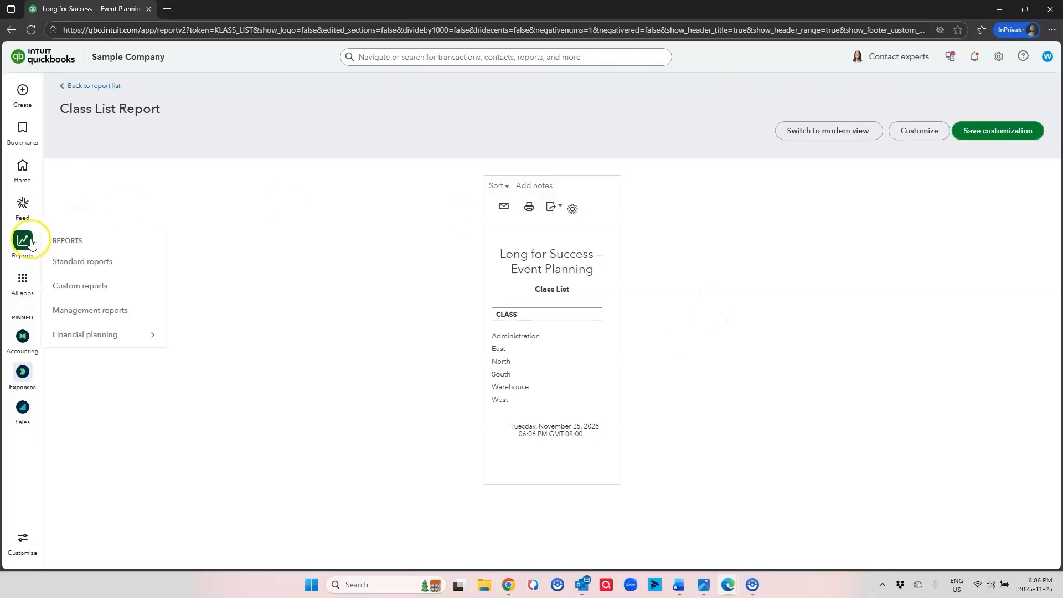
click(82, 263)
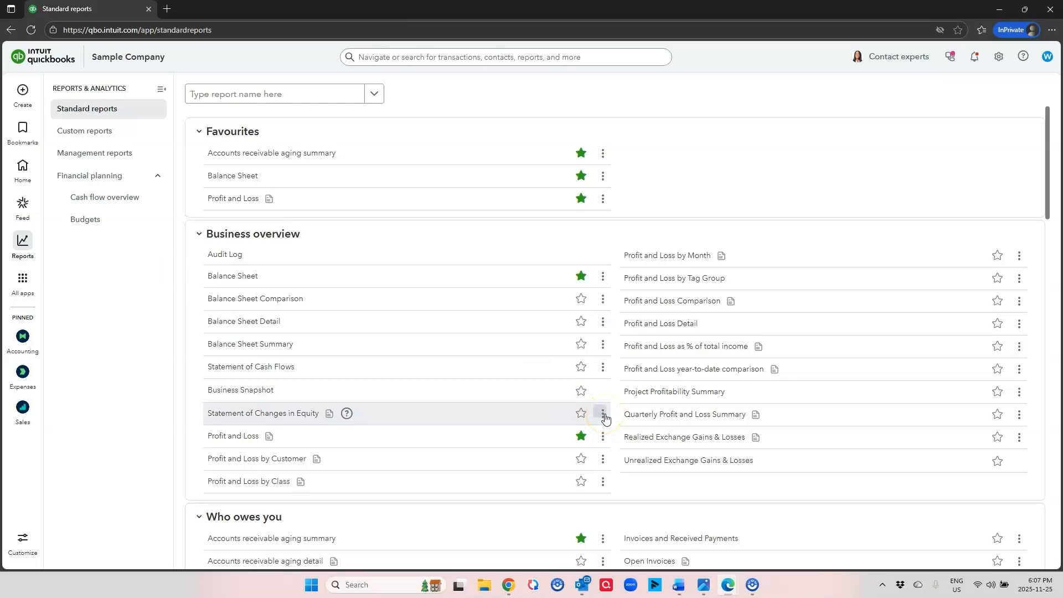
click(581, 482)
click(647, 155)
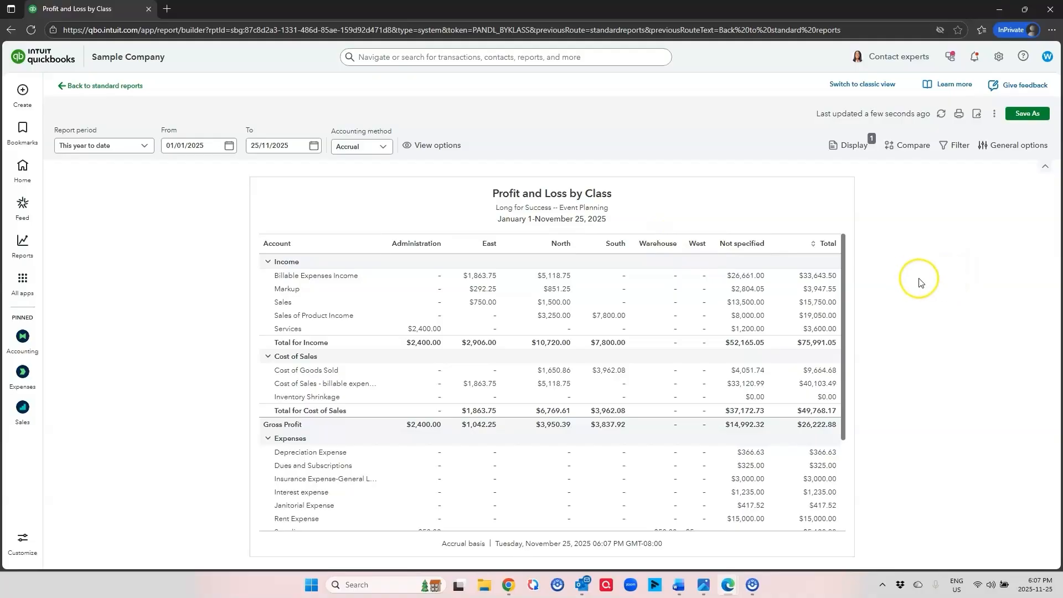
Widen the West column of the Profit and Loss by Class report and review the figures for each class.
scroll(737, 344, down, 3)
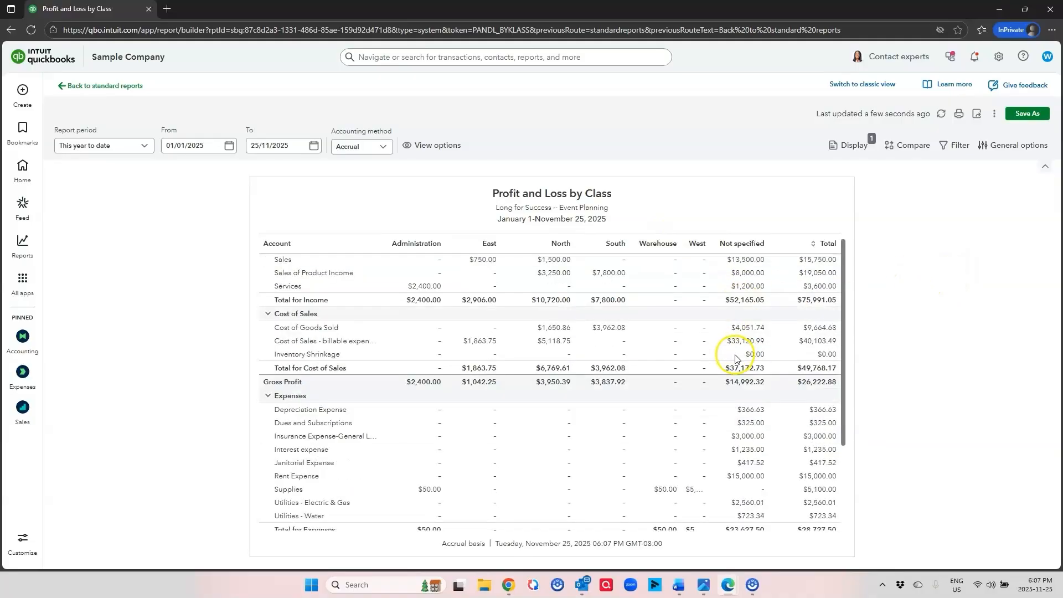
drag(706, 242, 738, 239)
scroll(738, 239, down, 2)
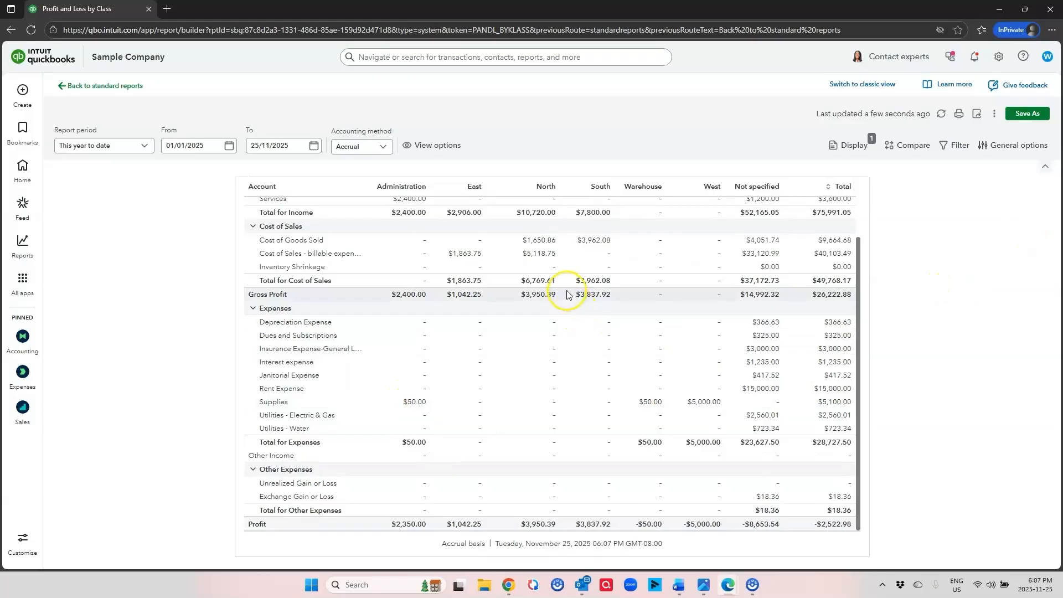
scroll(570, 288, up, 3)
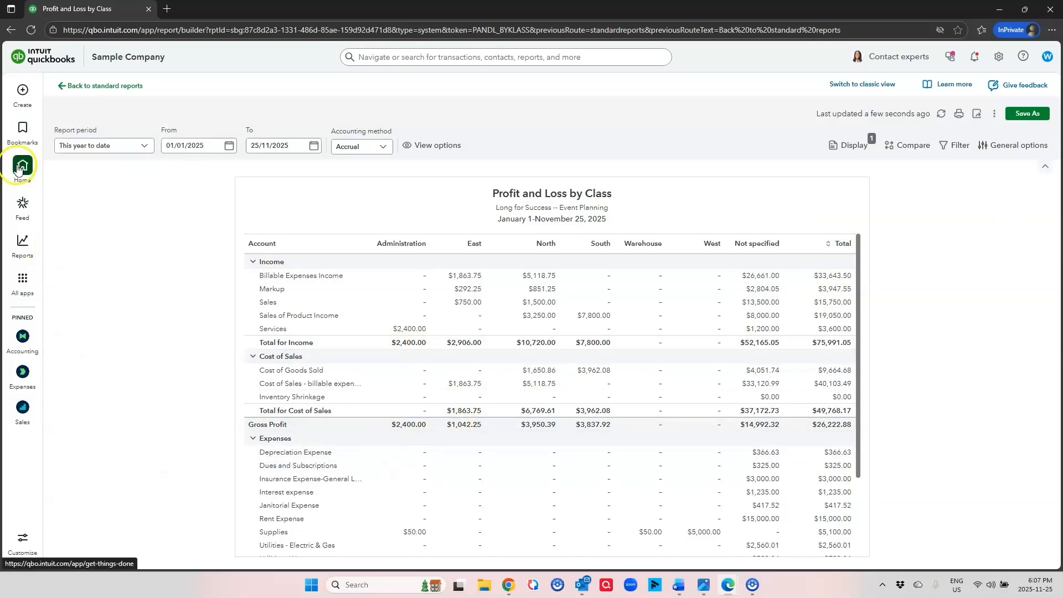
Go to the bank transactions and show the Class column in the transaction table.
mouse_move(22, 336)
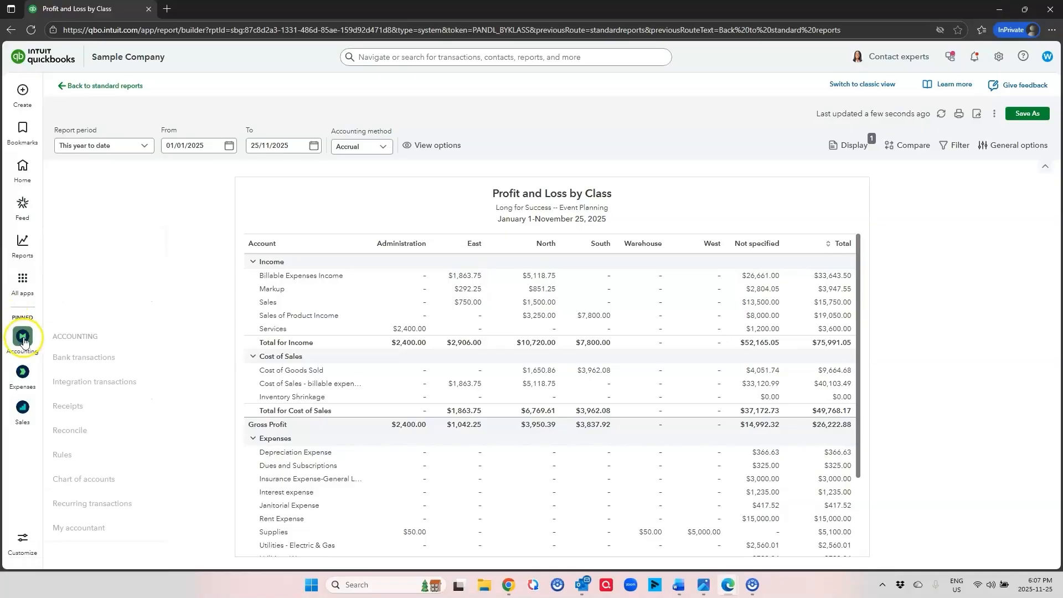
click(102, 360)
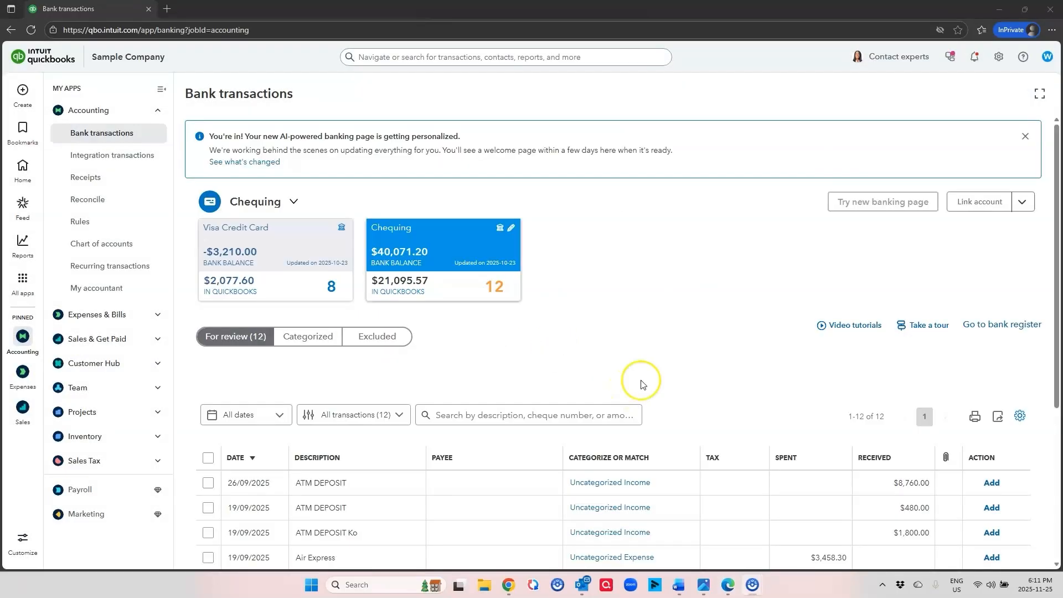
scroll(609, 349, down, 1)
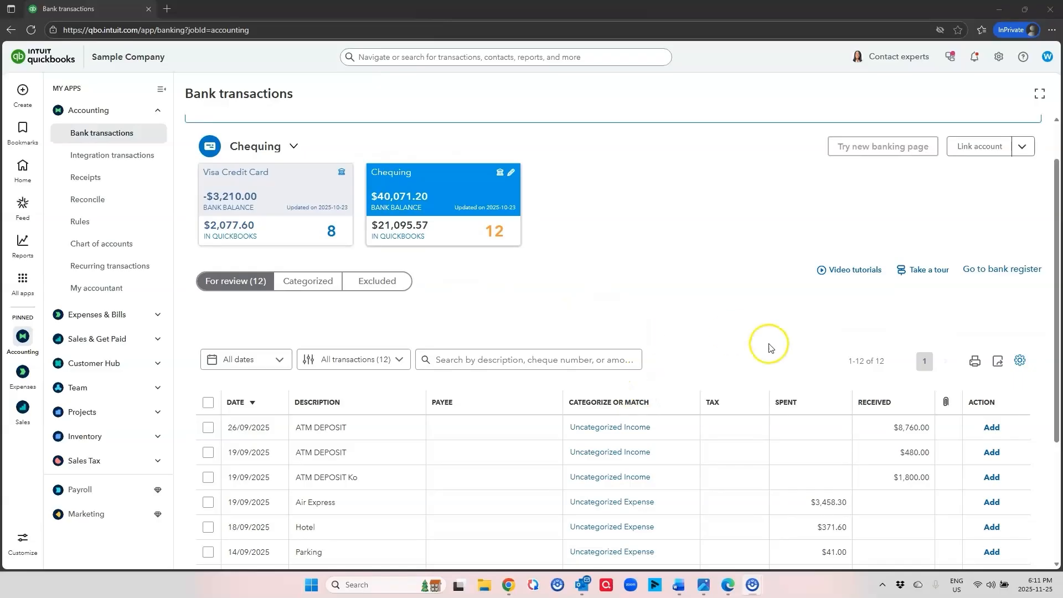
click(1021, 362)
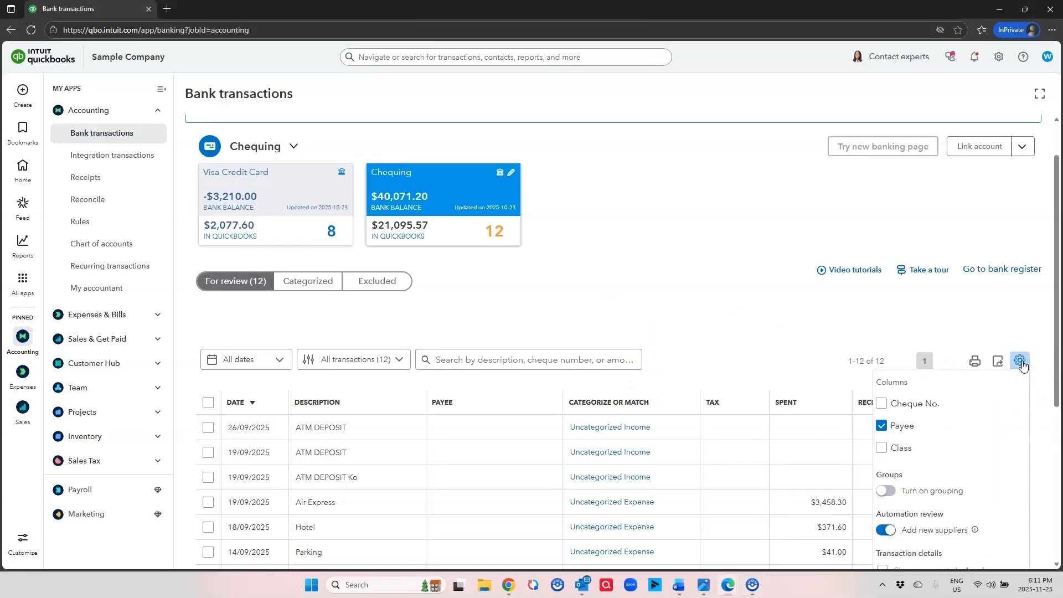
click(882, 449)
click(717, 286)
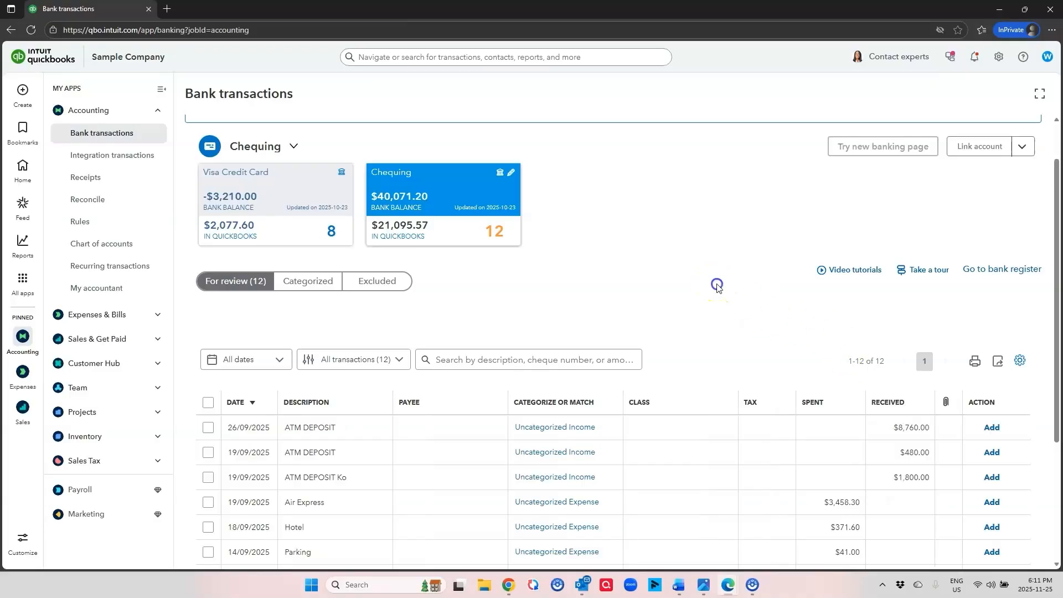
Categorize the IT Support Center transaction as Office expenses with Out of Scope (0%) tax, declining that tax code as the category's default.
scroll(717, 286, down, 1)
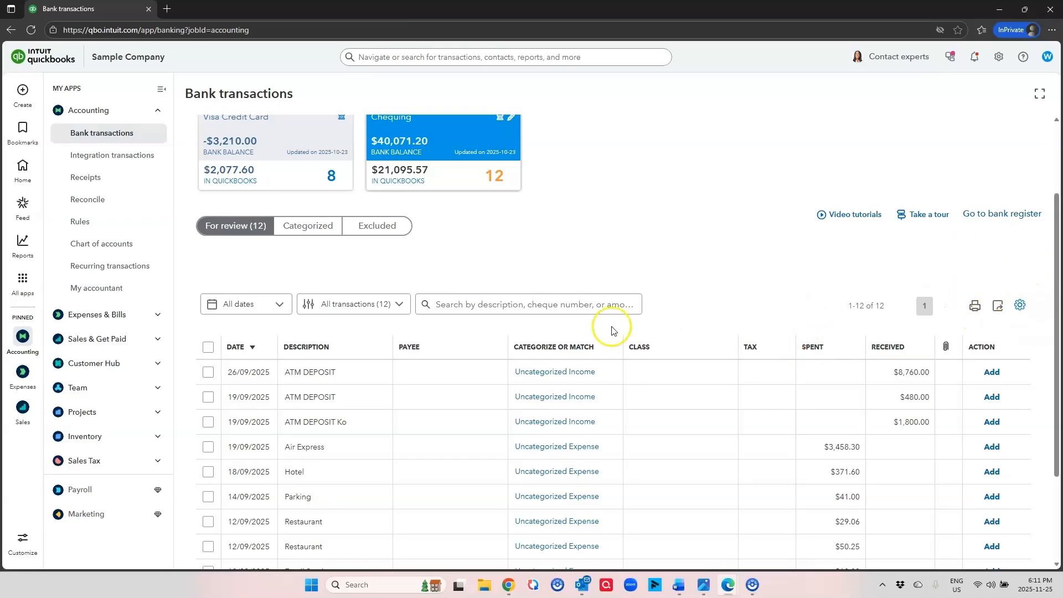
scroll(678, 252, down, 1)
scroll(677, 252, down, 1)
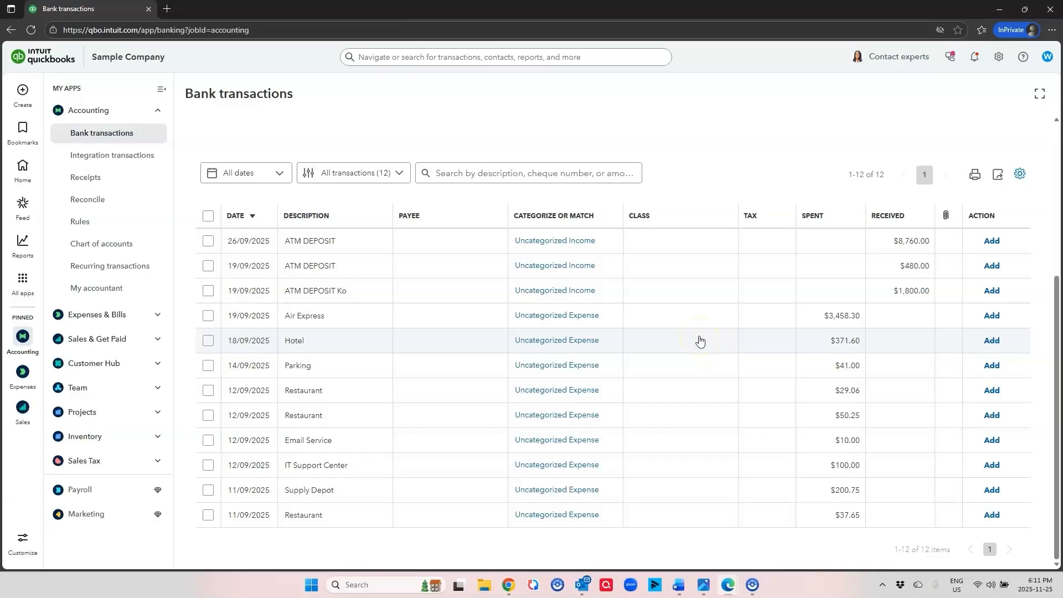
click(534, 466)
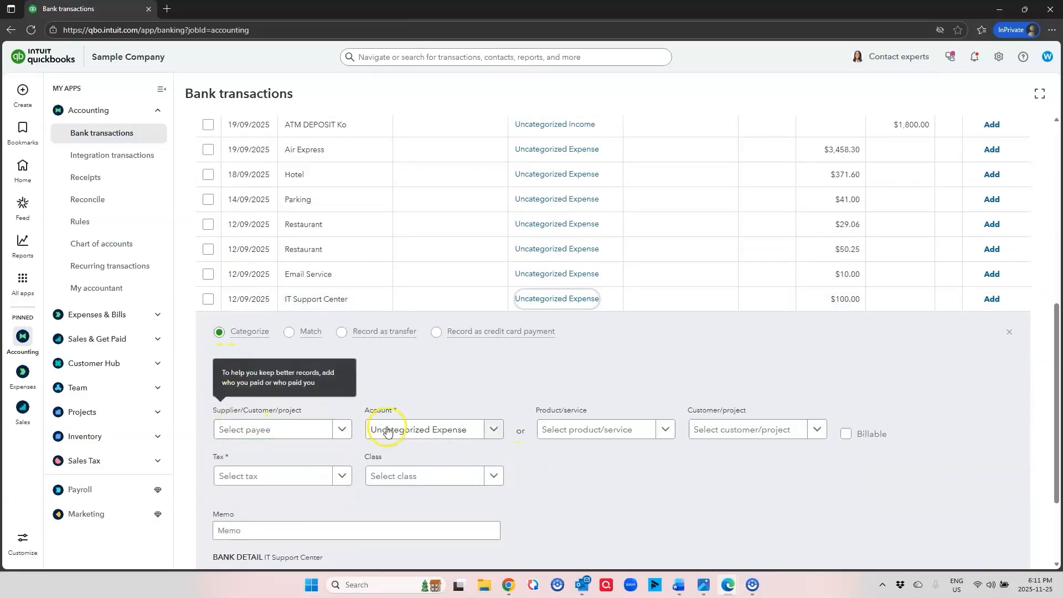
click(474, 432)
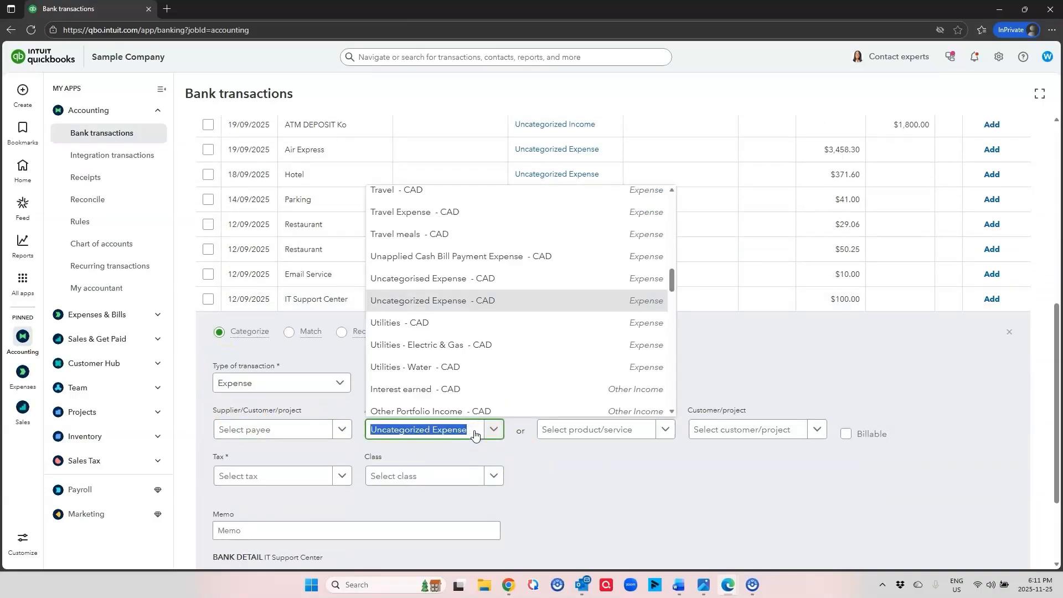
text(off)
text(i)
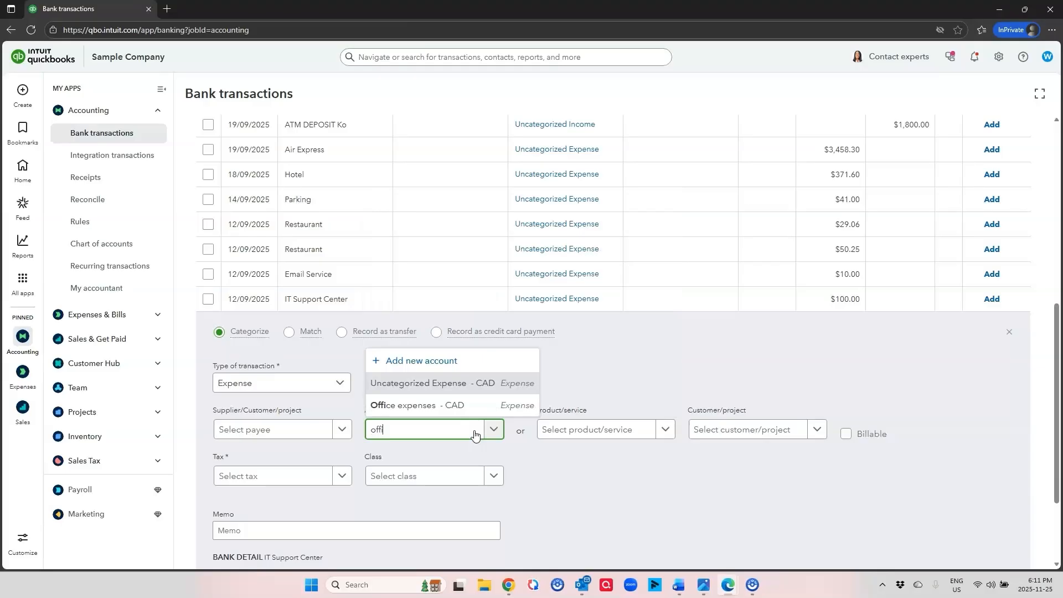
click(445, 406)
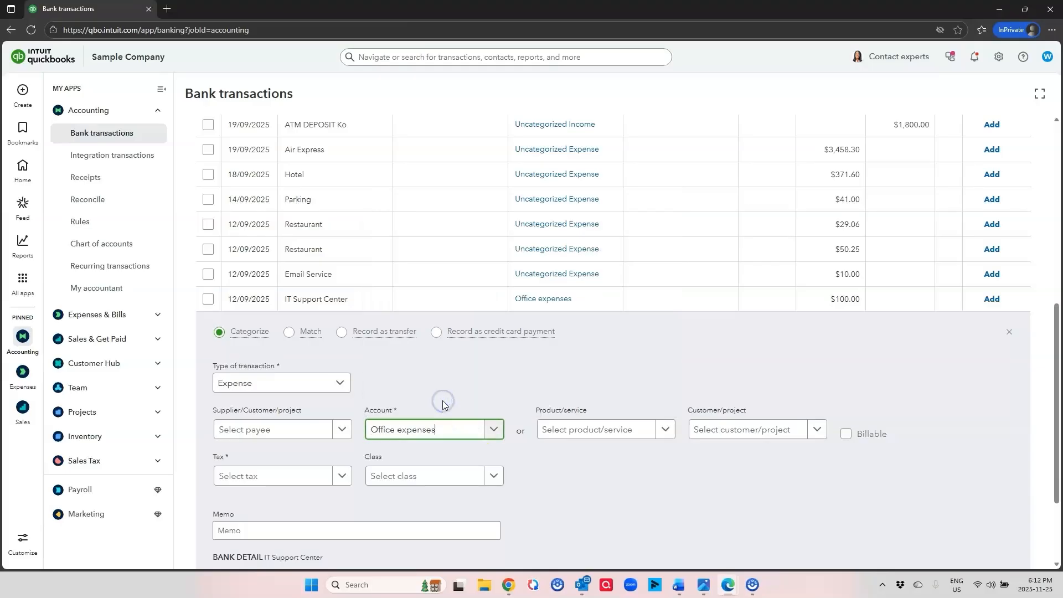
click(335, 475)
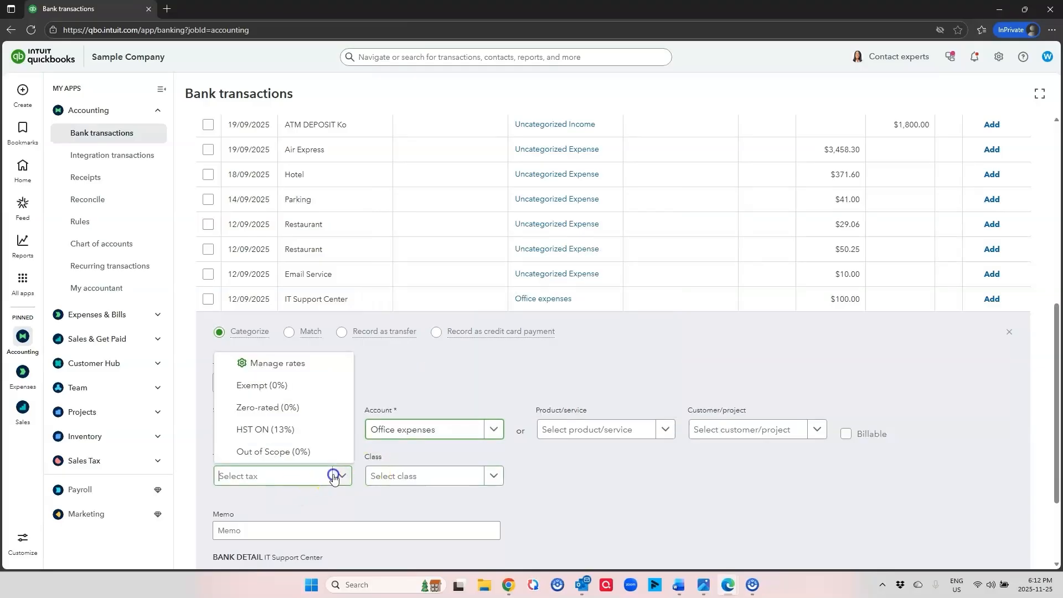
click(289, 453)
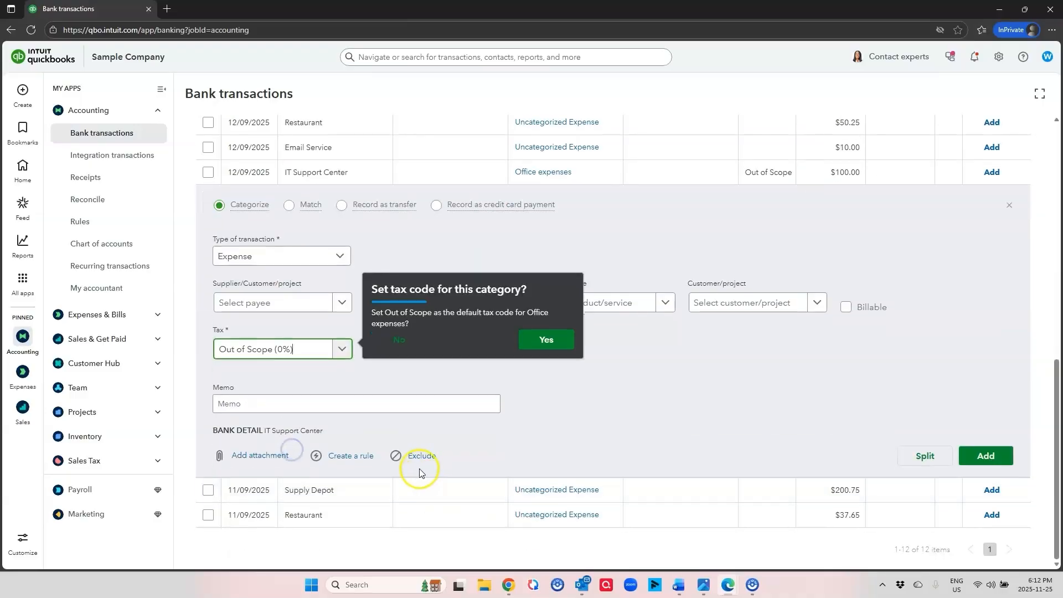
click(412, 339)
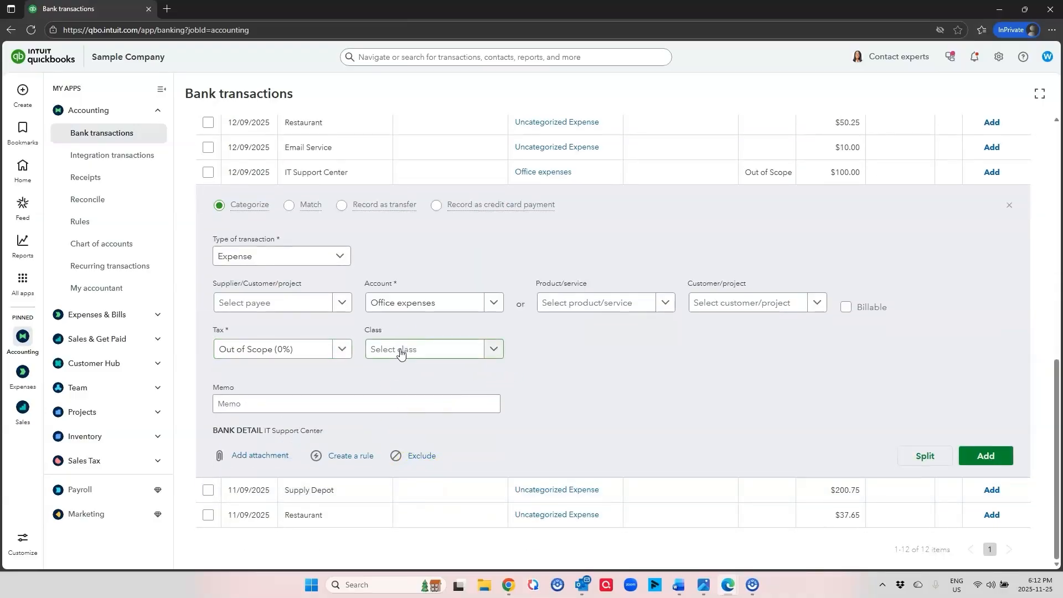
Assign the Administration class to the IT Support Center transaction and add it to the books.
click(401, 350)
click(399, 394)
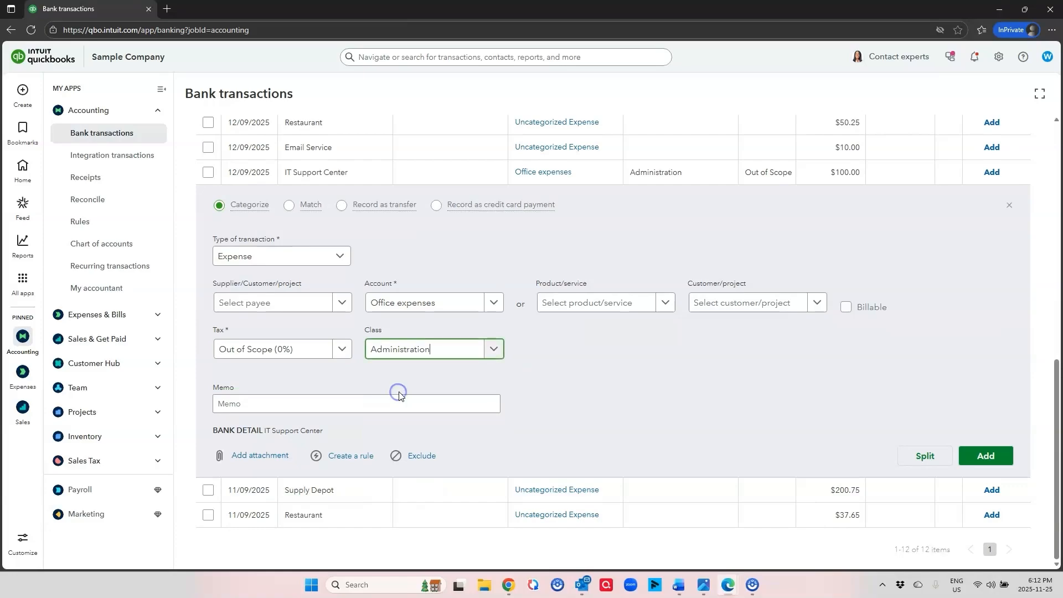
click(976, 462)
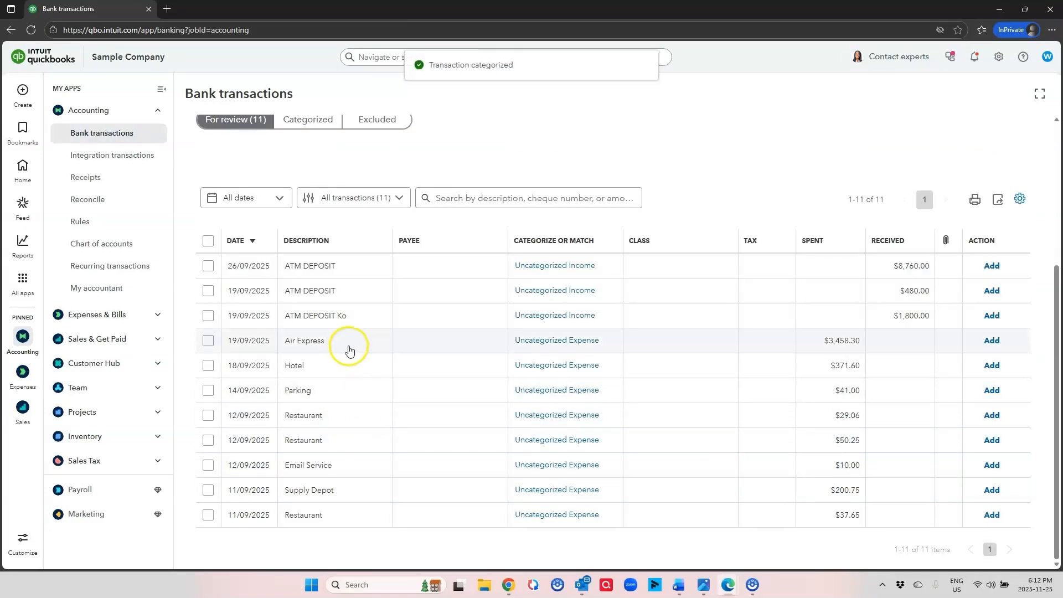
Categorize the Supply Depot transaction as Supplies with Out of Scope (0%) tax, declining that tax code as the category's default.
click(581, 495)
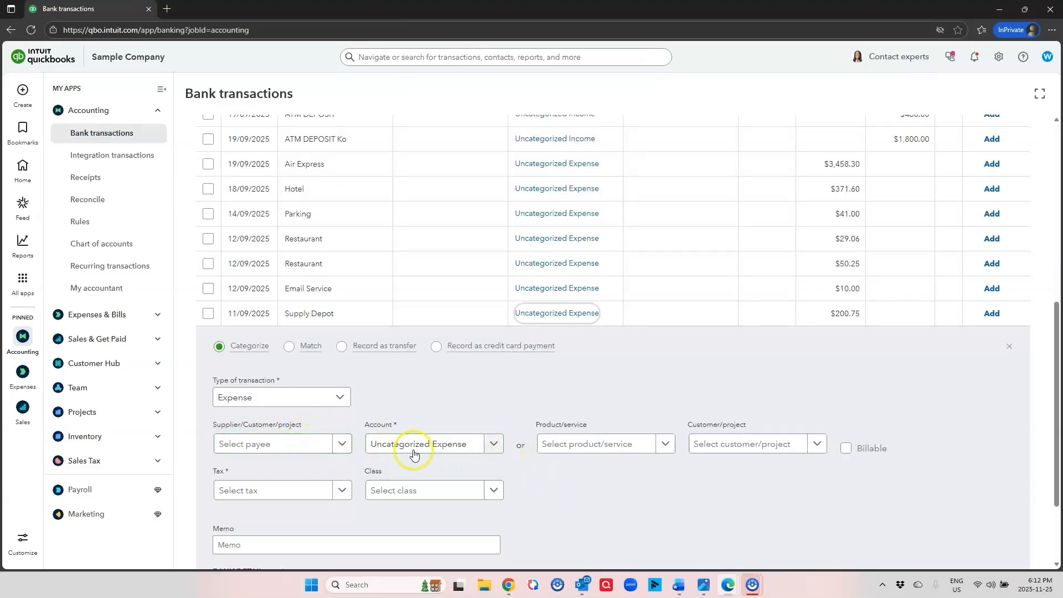
click(453, 449)
text(supp)
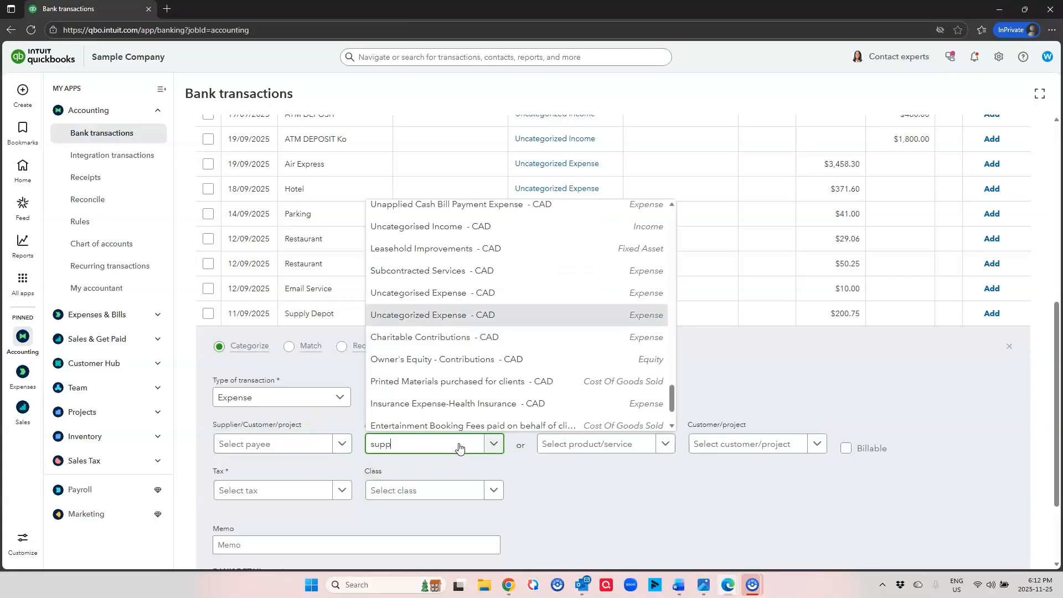
click(454, 422)
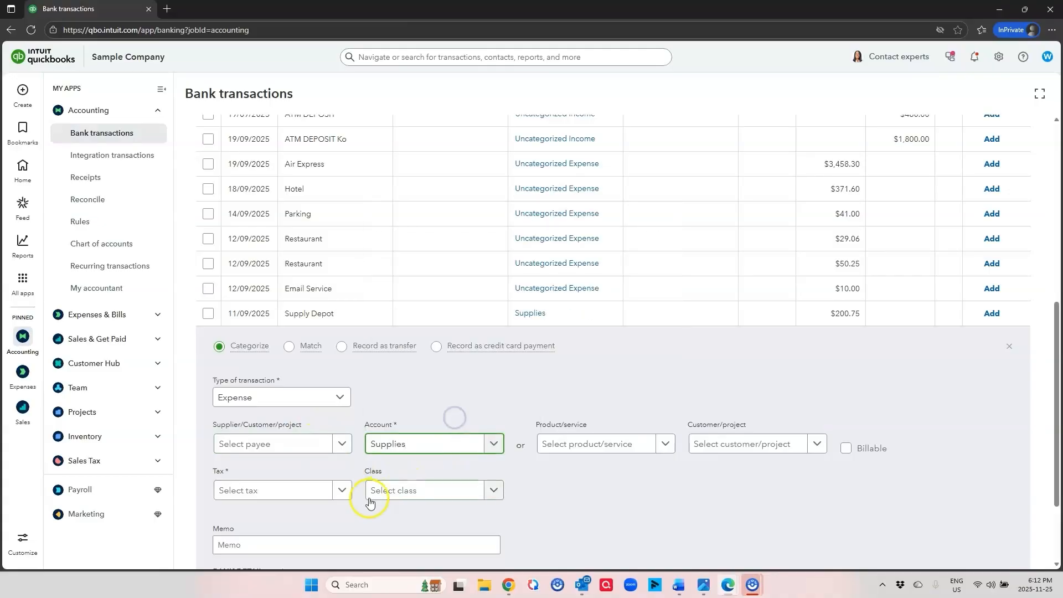
click(271, 492)
click(294, 466)
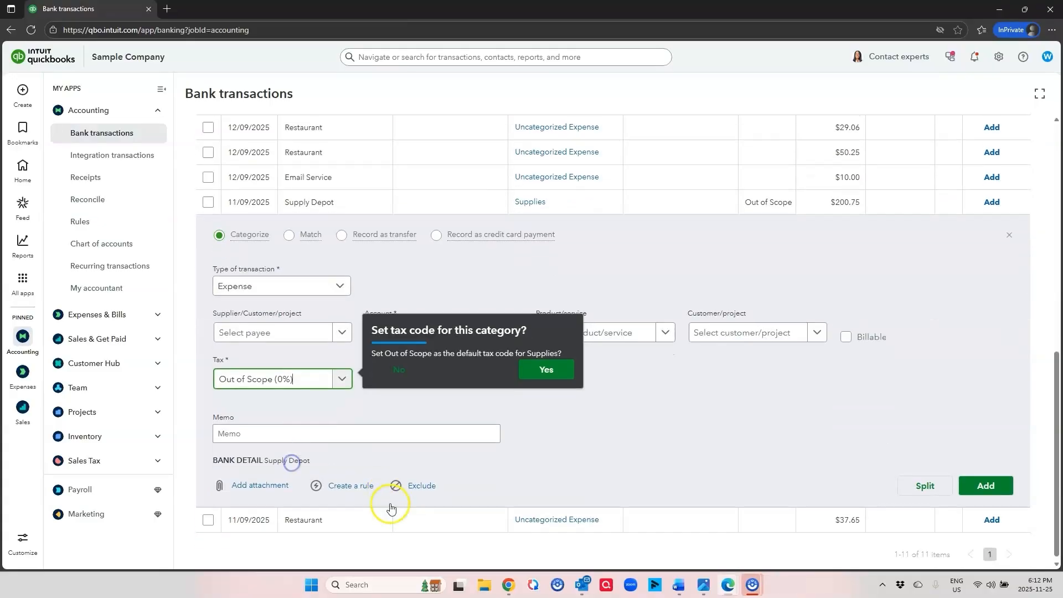
click(406, 367)
Assign the Warehouse class to the Supply Depot transaction and add it to the books.
click(409, 376)
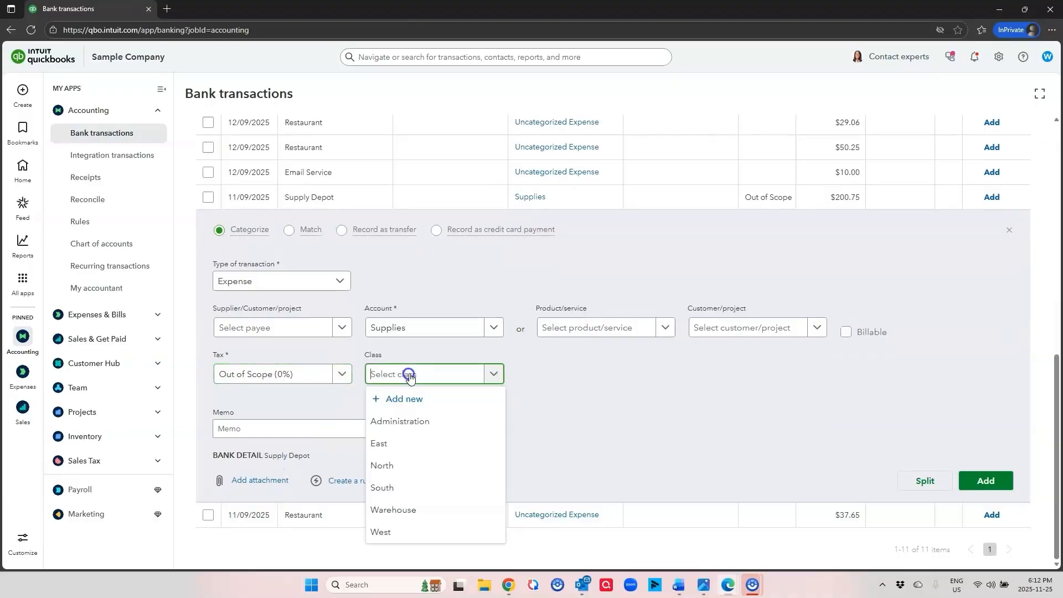
text(ware)
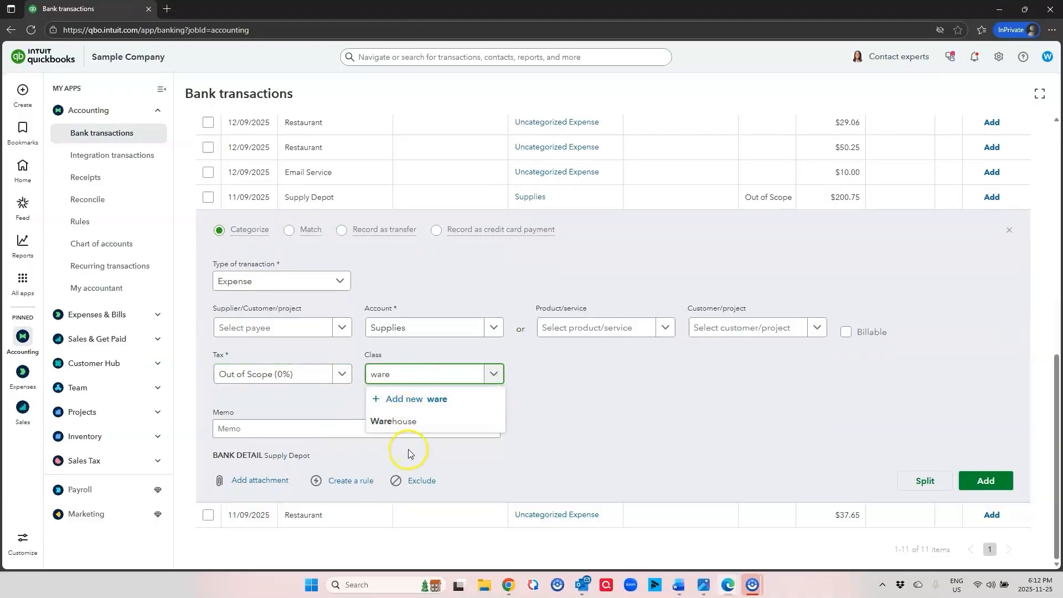
click(408, 424)
click(988, 481)
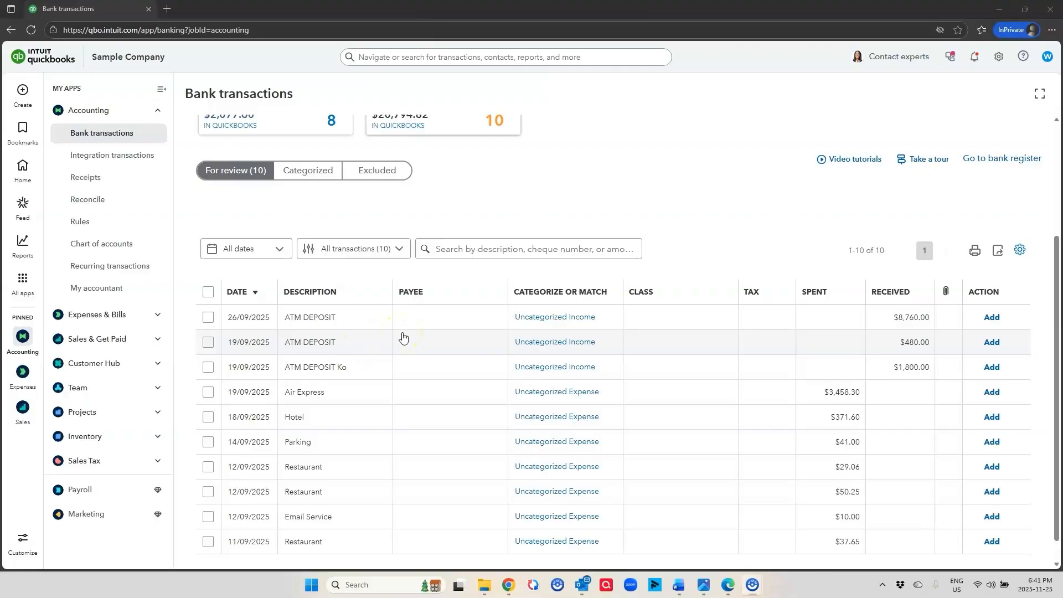
Split the Air Express transaction, entering a first line of 1,500.00 under Freight and Delivery.
click(419, 397)
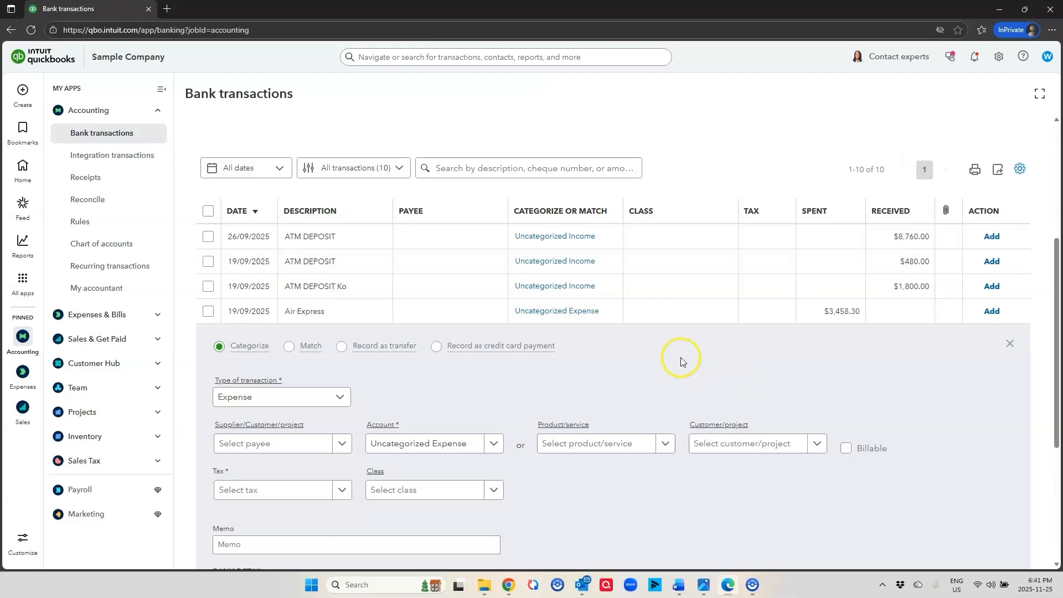
scroll(692, 338, down, 2)
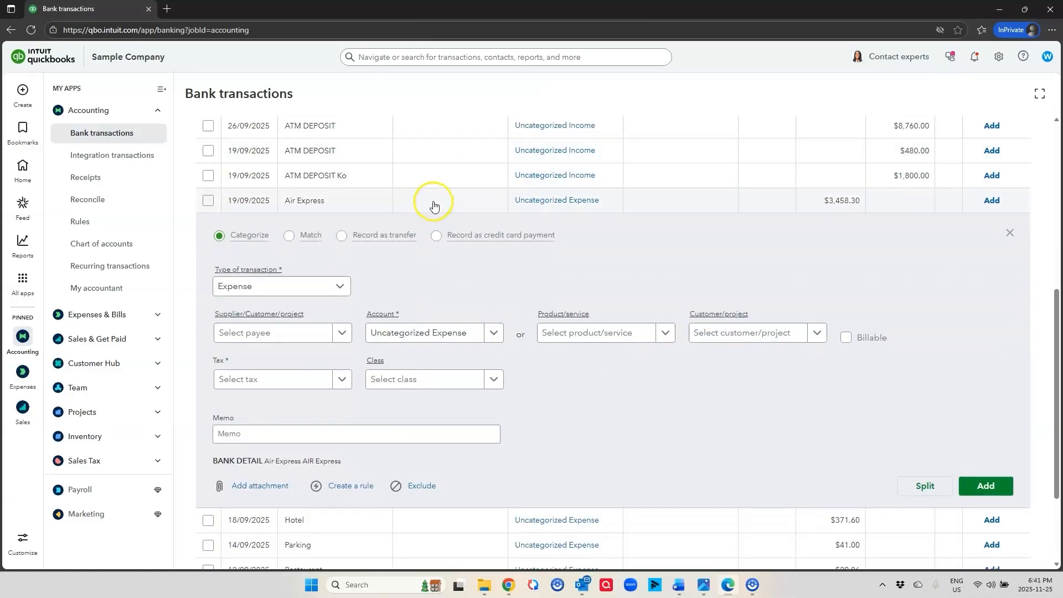
click(933, 491)
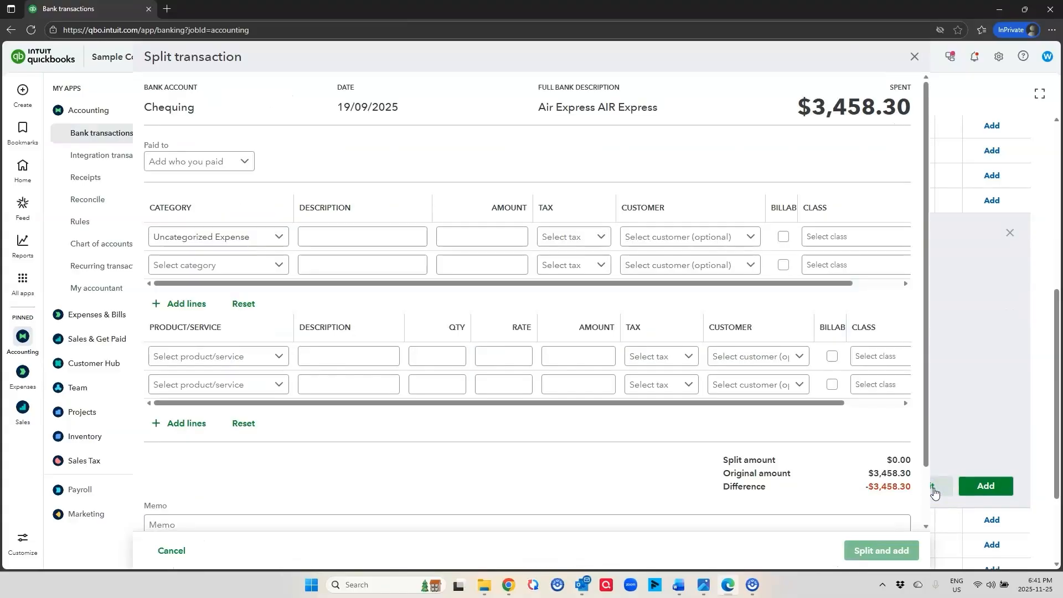
click(254, 240)
text(fre)
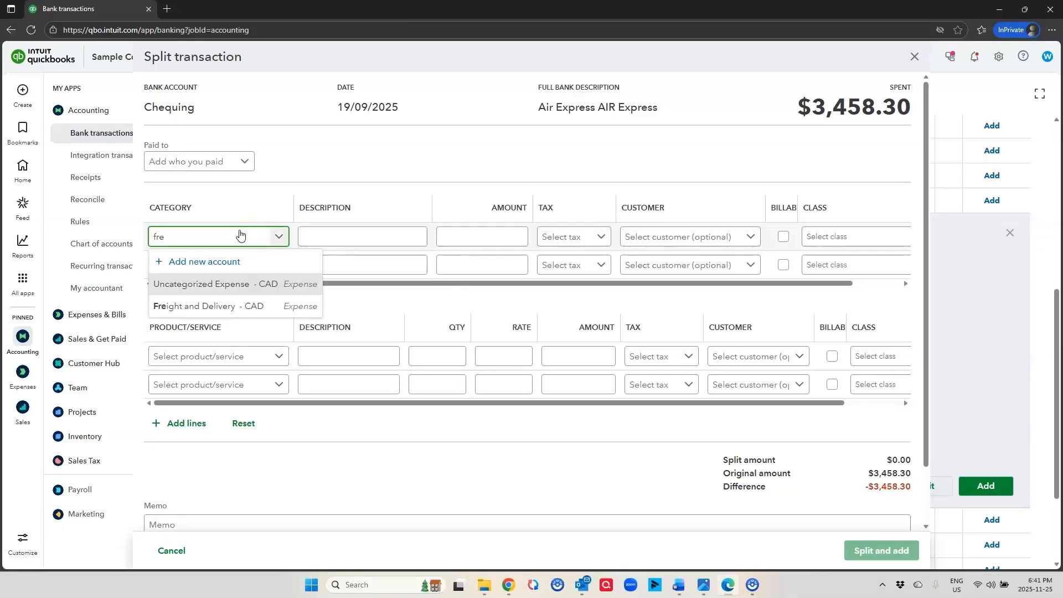
click(247, 306)
click(505, 238)
key(Tab)
Set the first split line's tax to Out of Scope (0%) and its class to Warehouse.
click(601, 236)
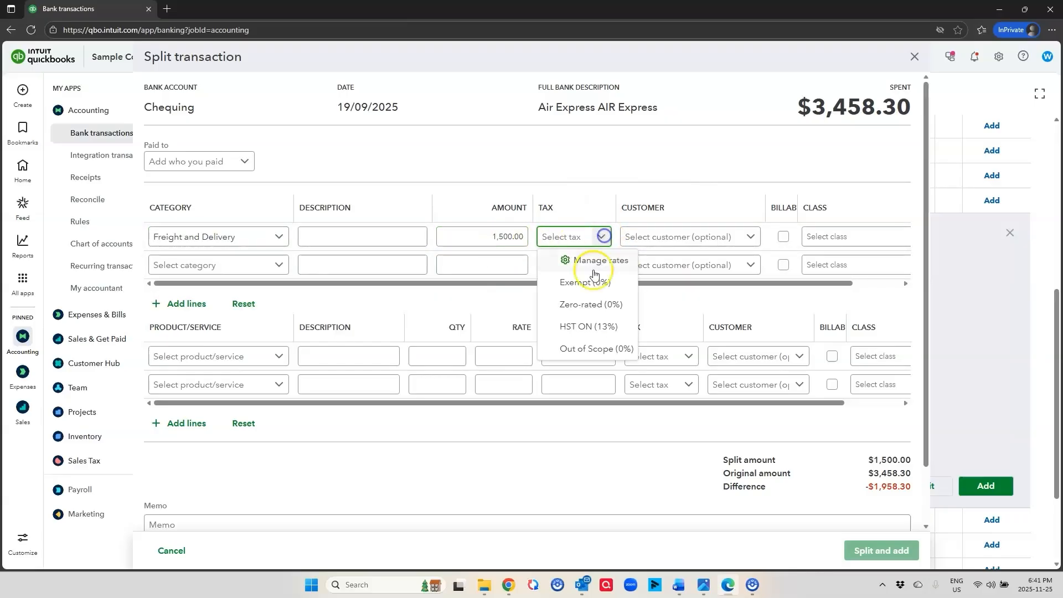
click(598, 342)
click(817, 235)
text(w)
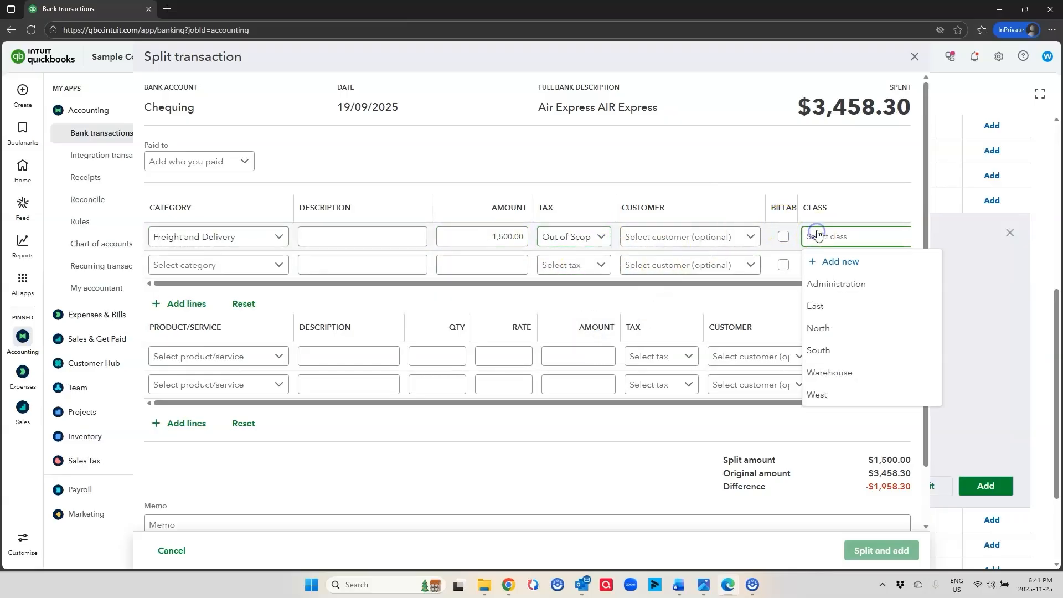
text(ar)
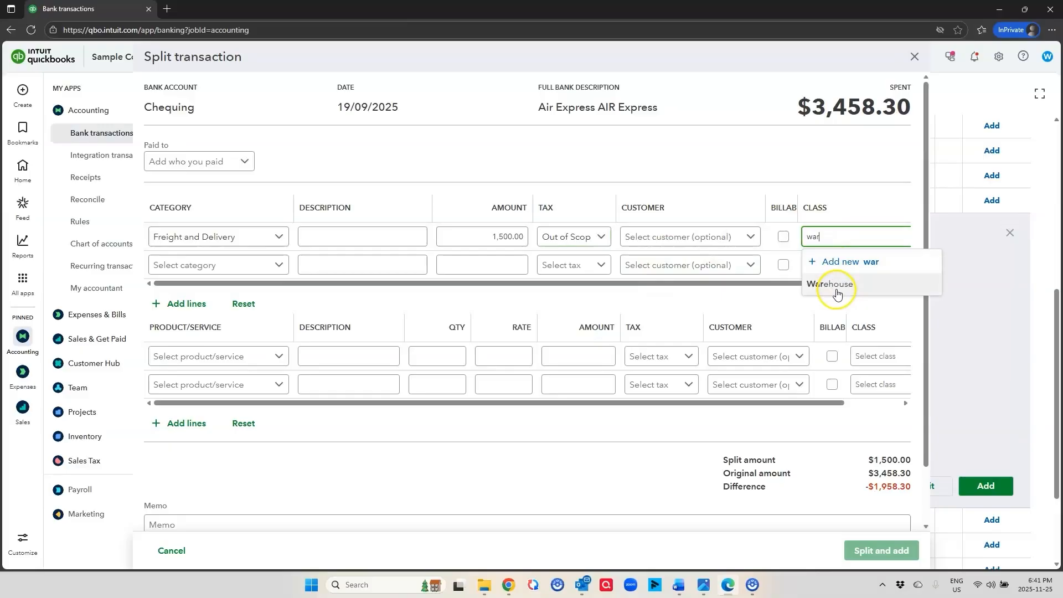
click(836, 287)
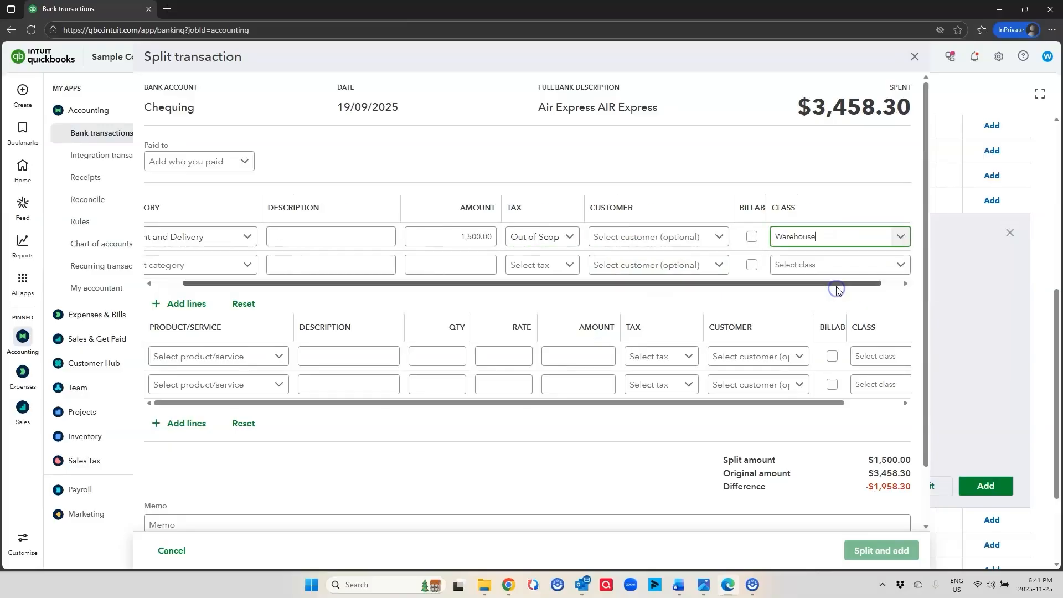
Fill the second split line with Freight and Delivery, 500.00, Out of Scope tax and the West class.
click(224, 266)
text(fre)
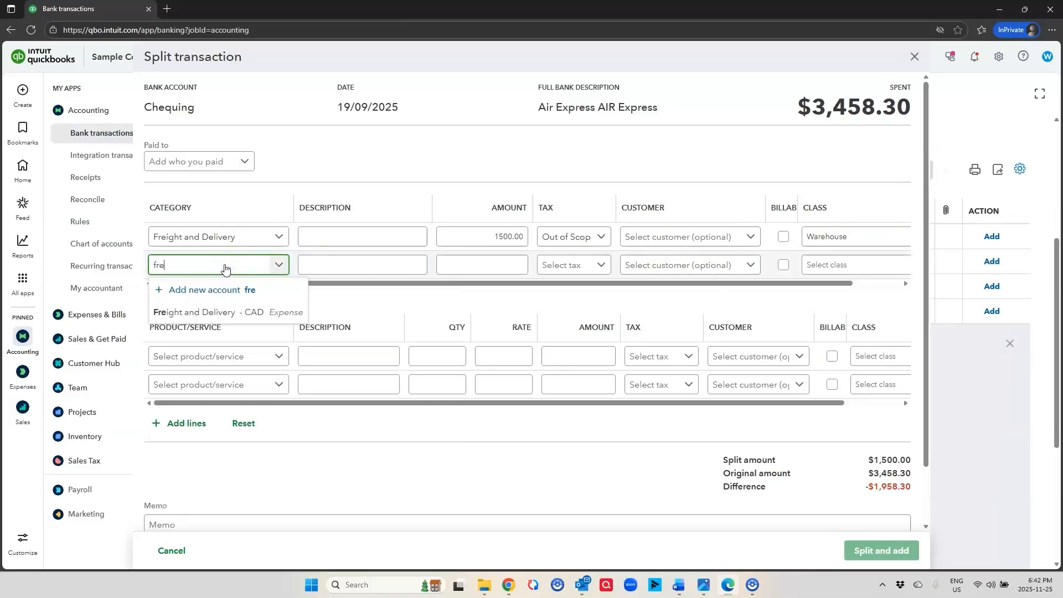
click(221, 311)
click(813, 263)
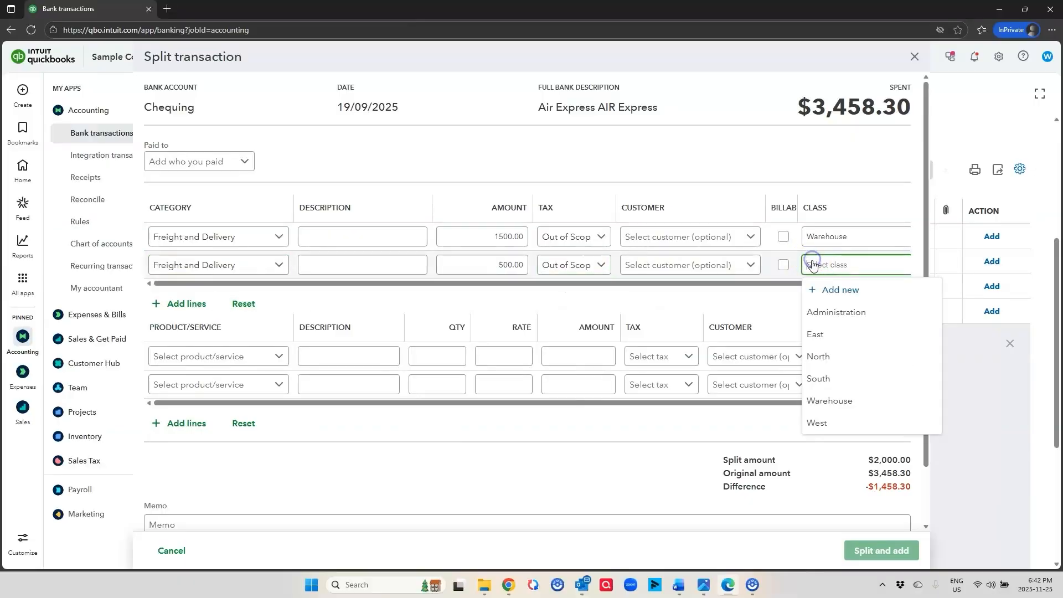
text(west)
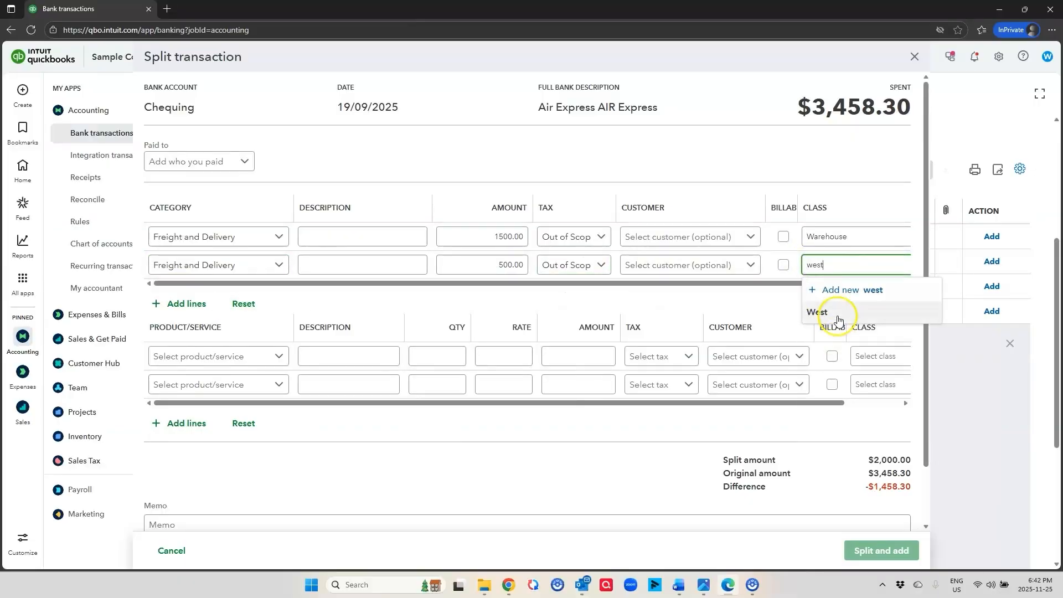
click(838, 313)
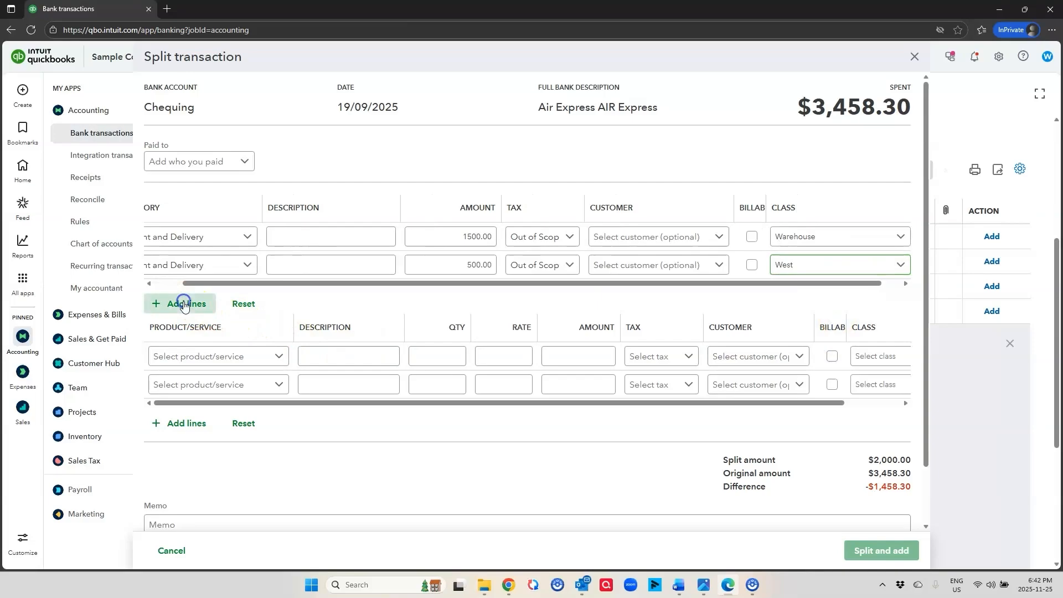
Add more category lines and fill the third with Freight and Delivery, 500.00 and the East class.
click(183, 304)
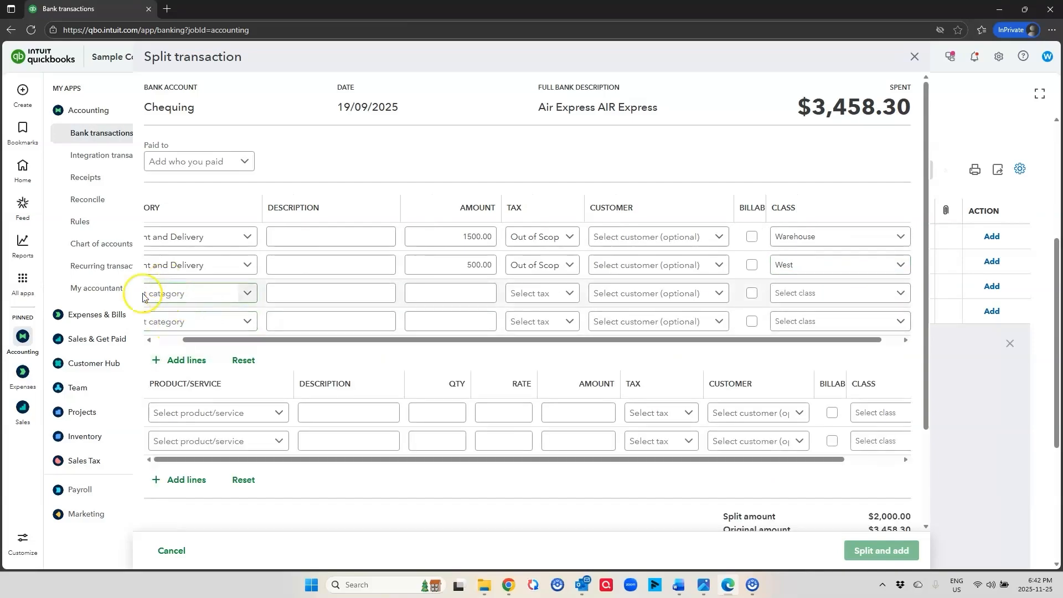
click(54, 297)
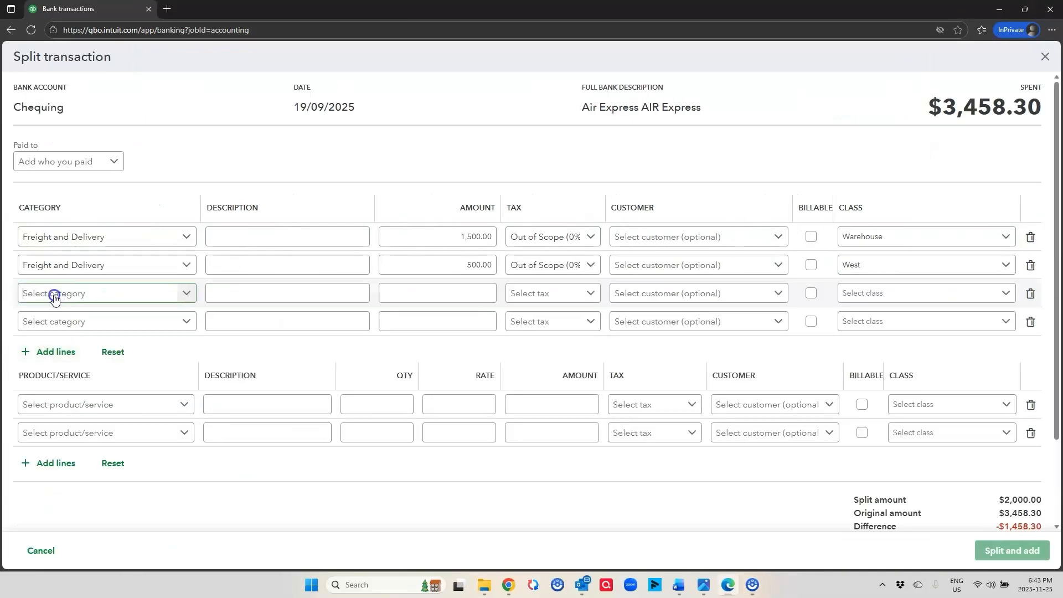
text(fre)
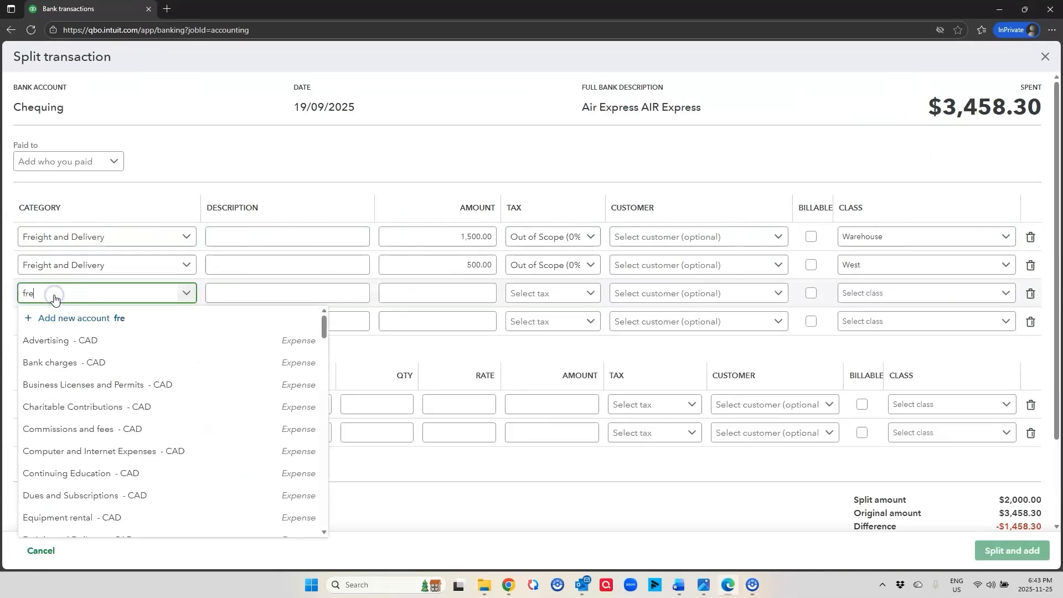
click(58, 345)
click(474, 296)
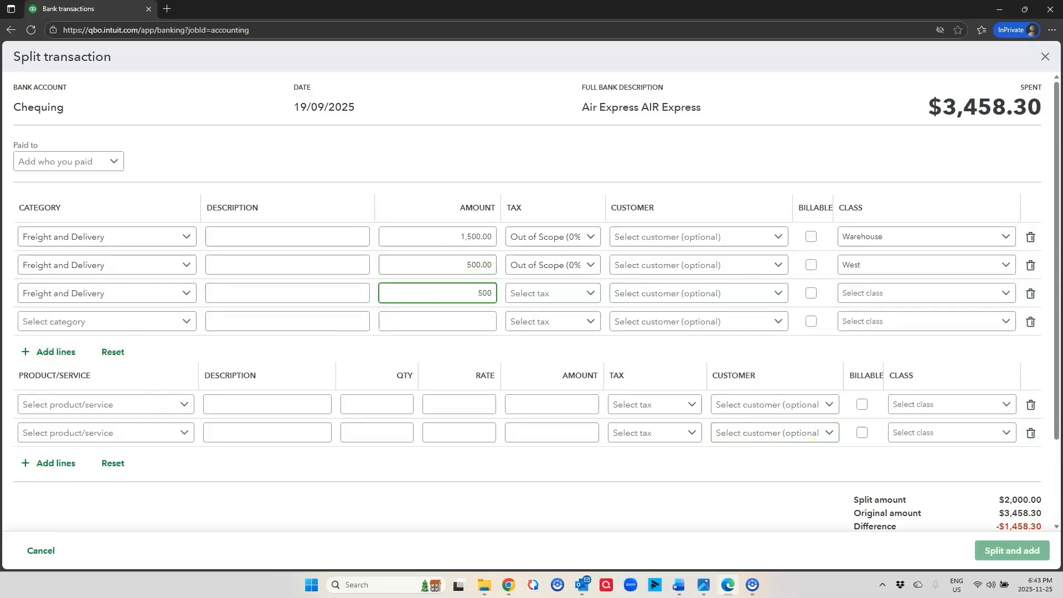
click(938, 293)
click(886, 362)
Enter the remaining 958.30 under Freight and Delivery on the fourth split line.
click(142, 324)
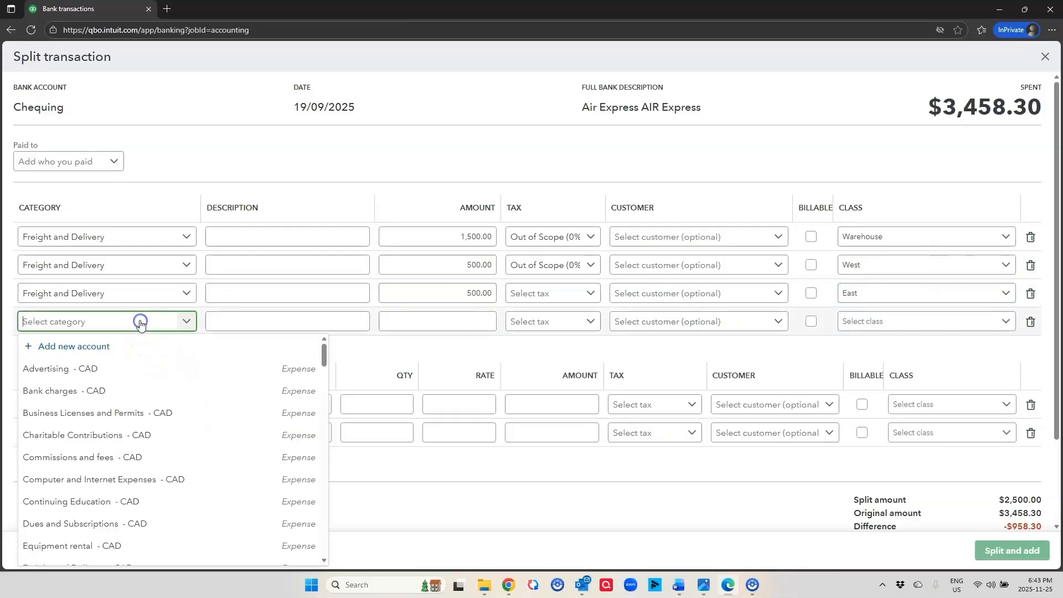
text(fr)
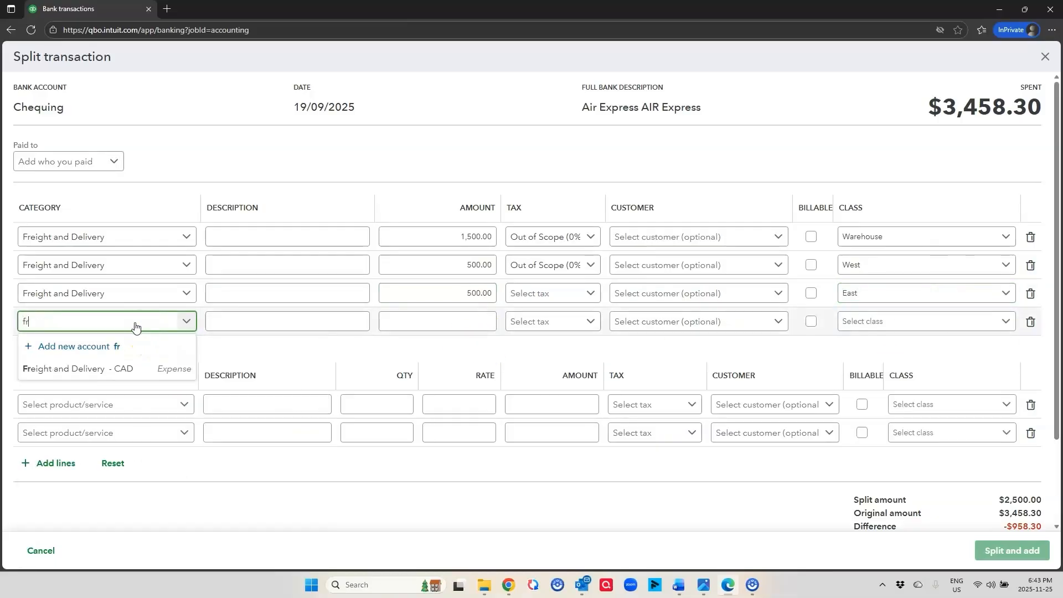
click(137, 367)
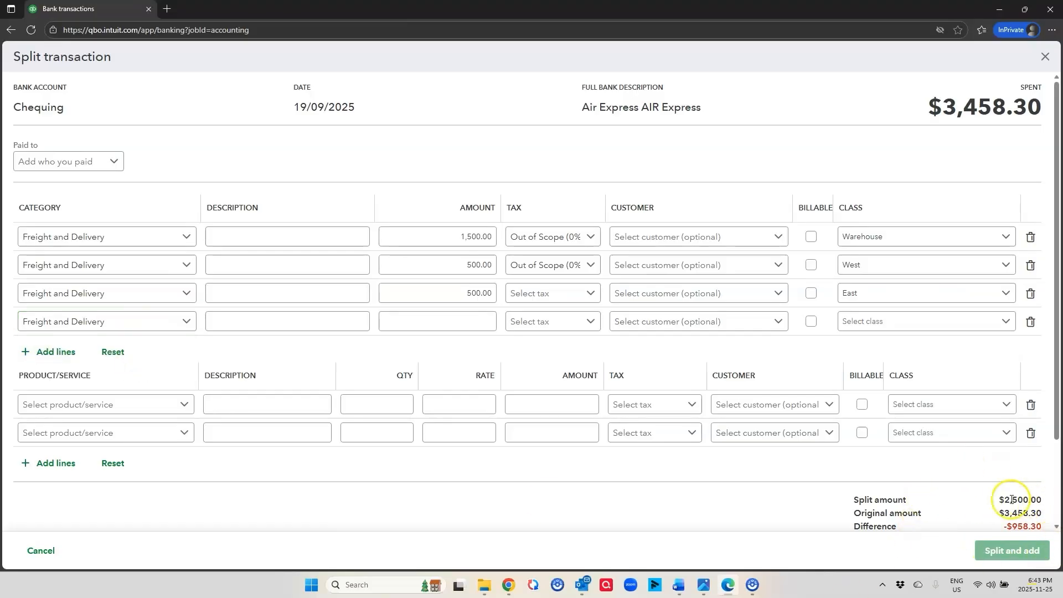
click(476, 321)
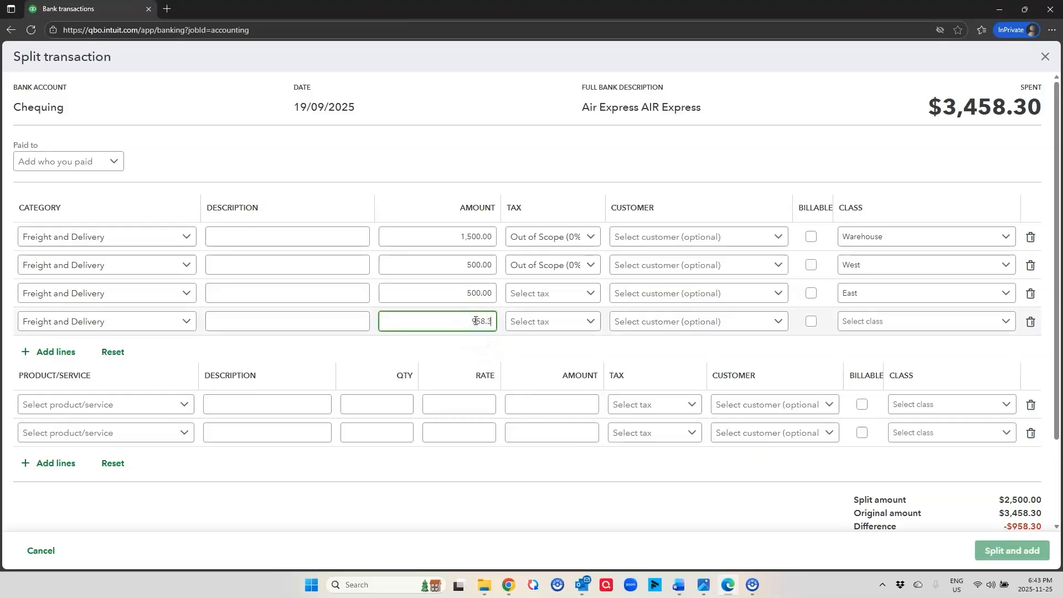
text(958.3)
key(Tab)
Assign the South class to the fourth line, set Out of Scope (0%) tax on lines three and four, and add the split transaction.
click(880, 320)
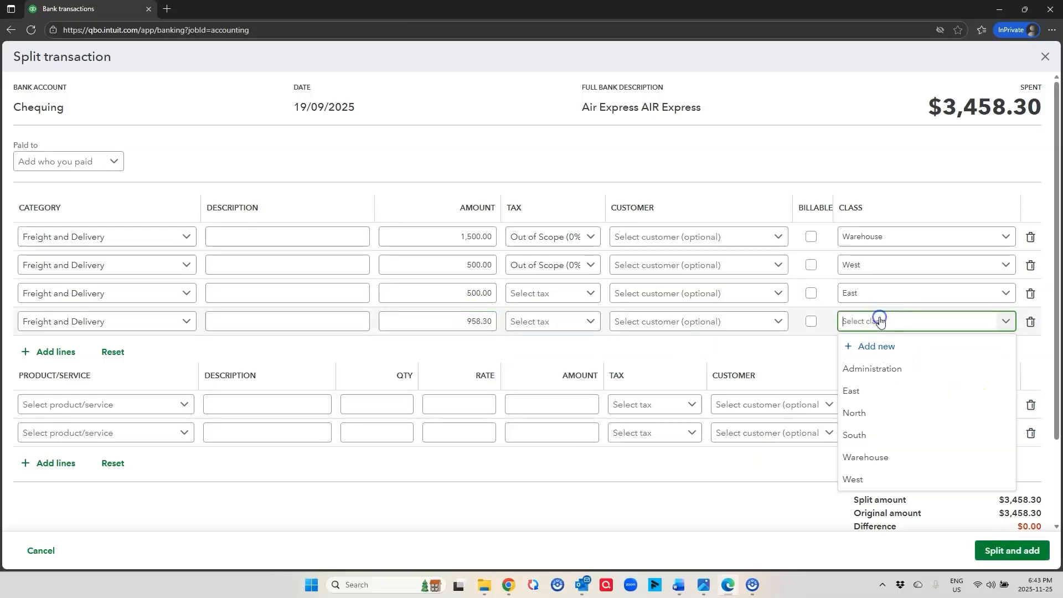
text(sou)
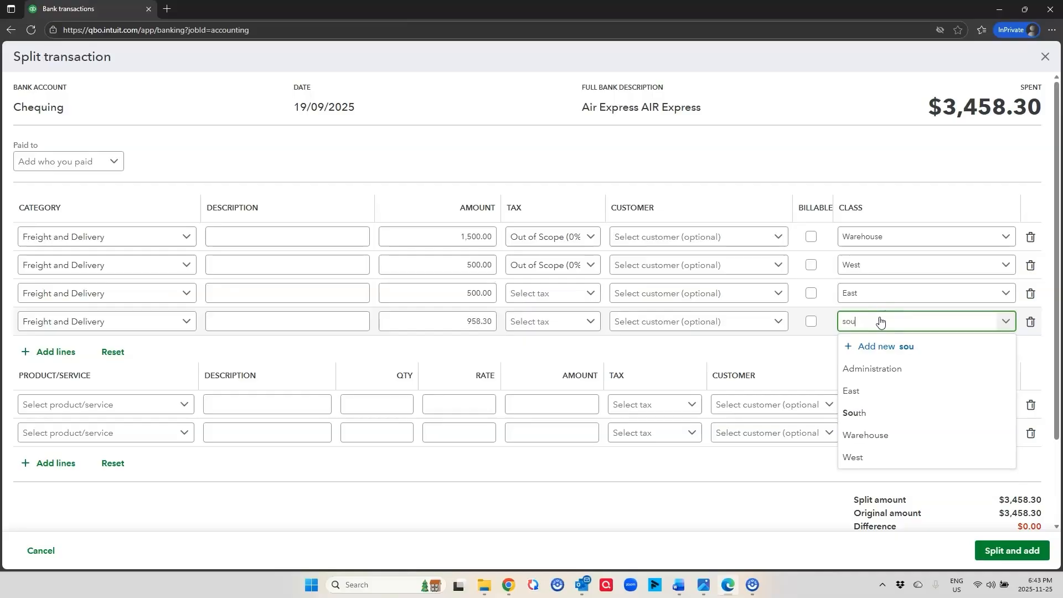
click(861, 370)
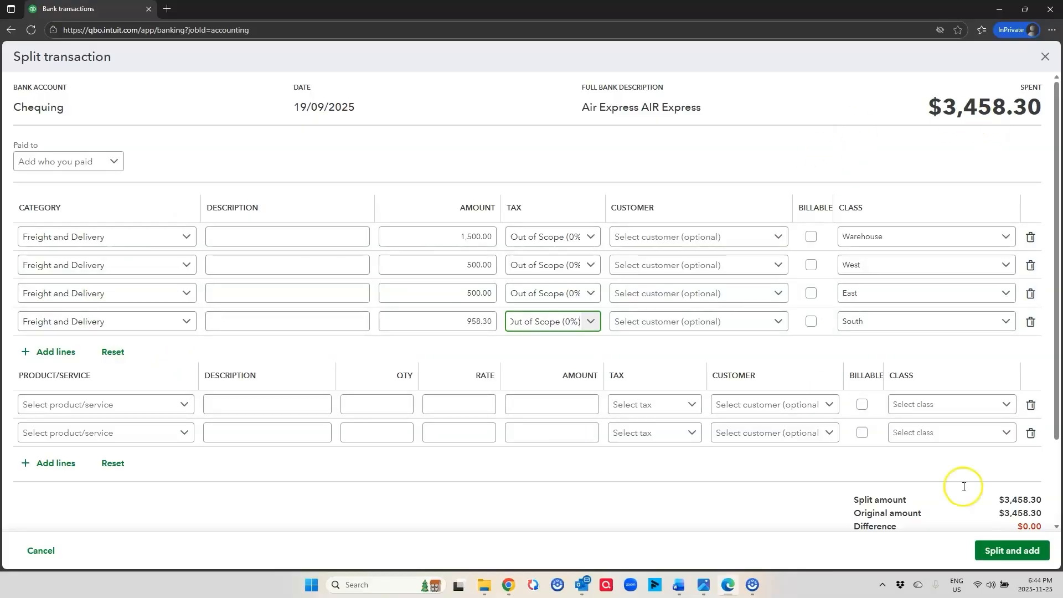
click(1020, 550)
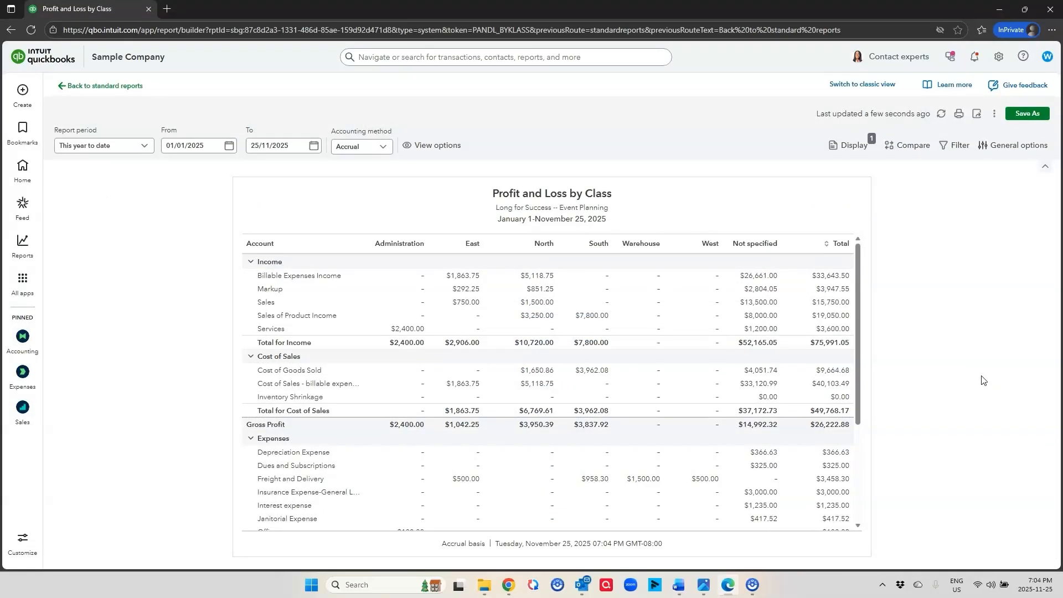
Create an invoice for Cathy's Consulting Company with amounts set to Out of scope of Tax.
click(21, 90)
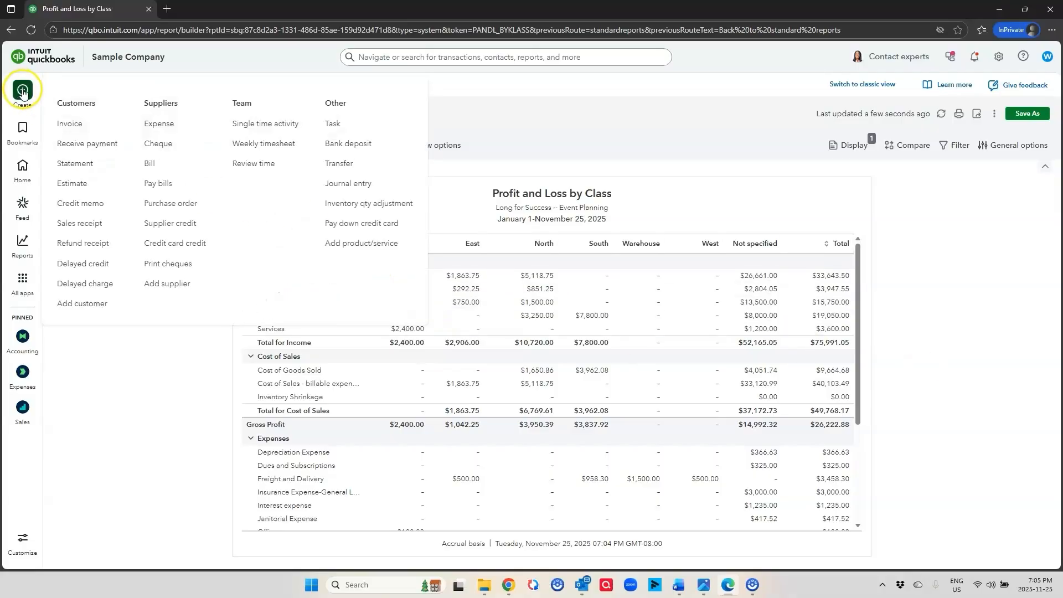
click(70, 129)
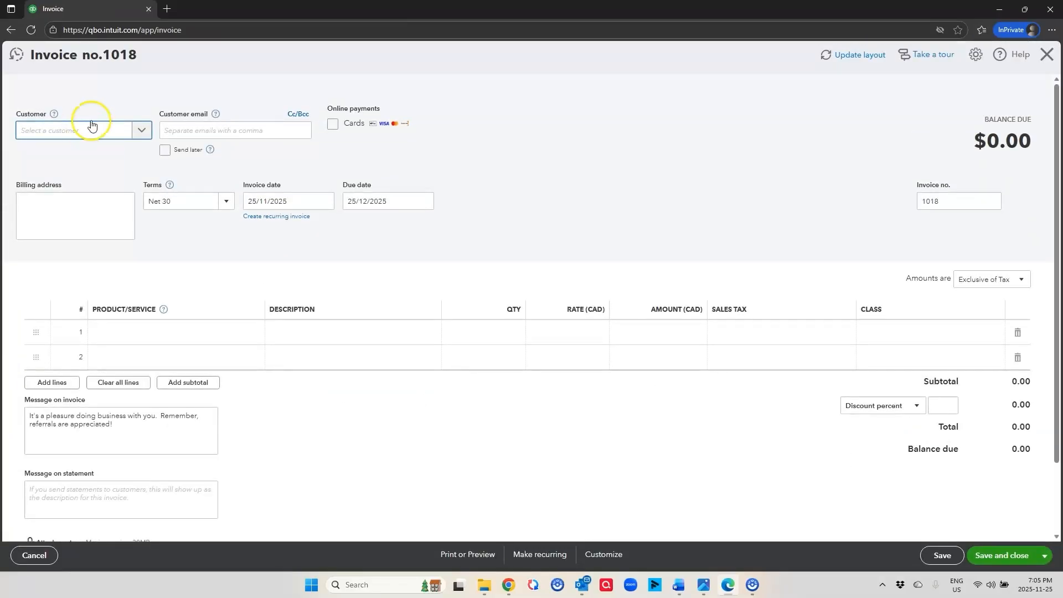
click(141, 131)
scroll(119, 261, down, 2)
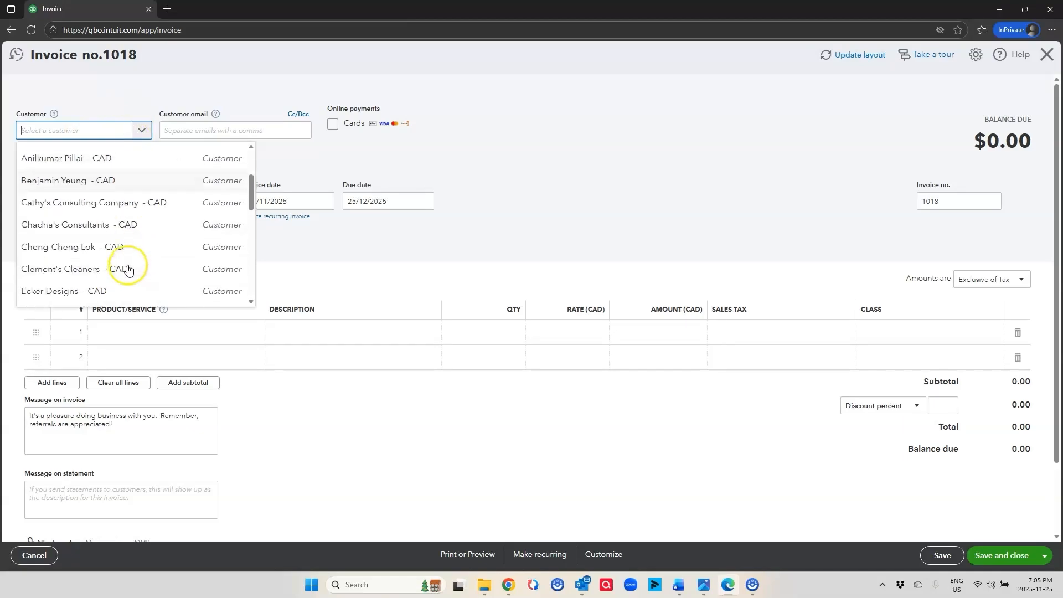
click(88, 206)
click(1012, 278)
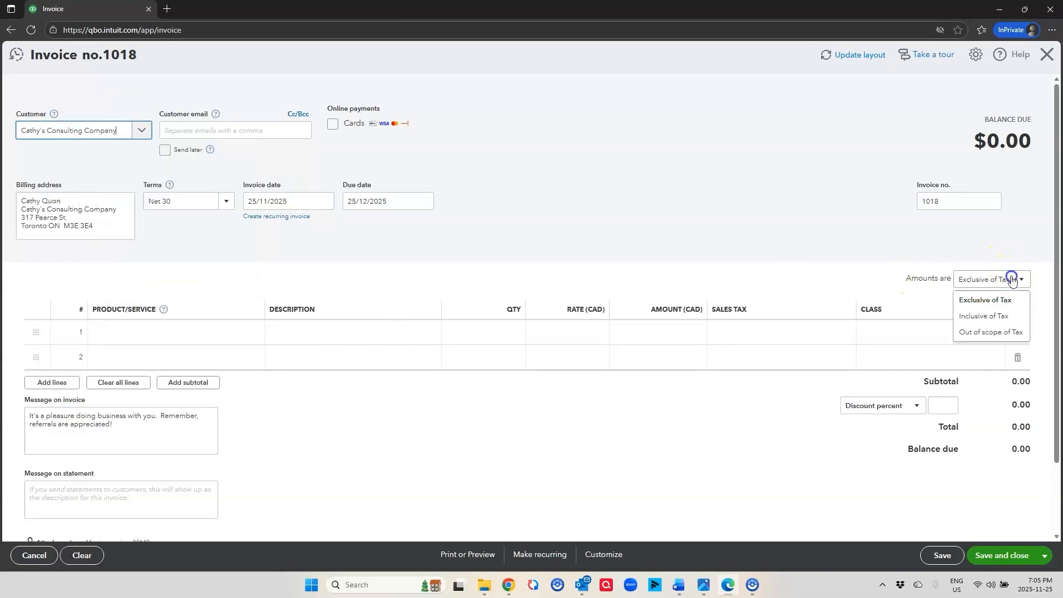
click(983, 332)
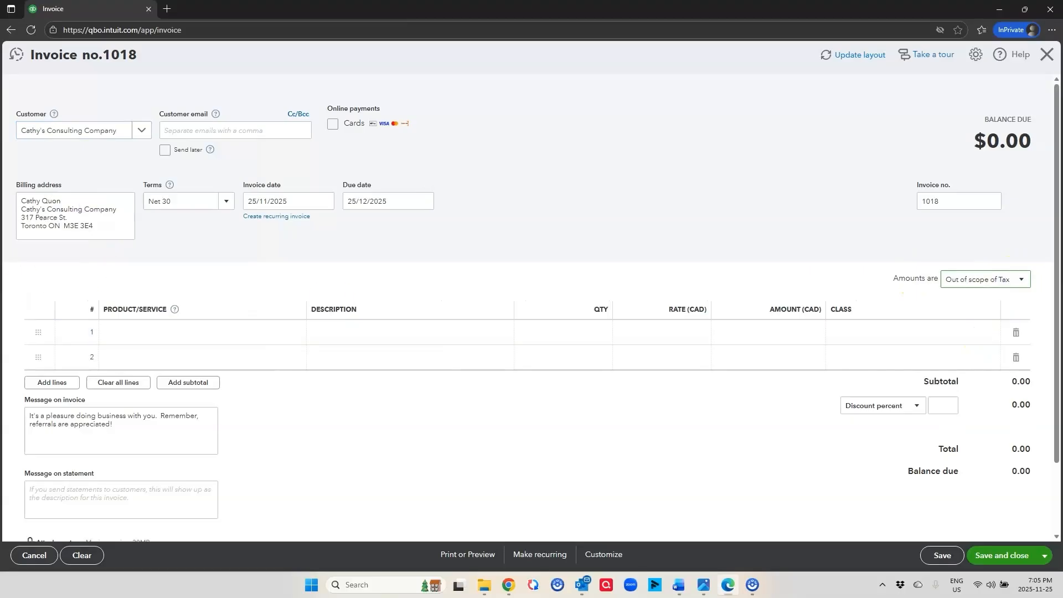
Add Employee Celebration as the invoice's first line at a rate of 2,500.
click(221, 332)
click(295, 332)
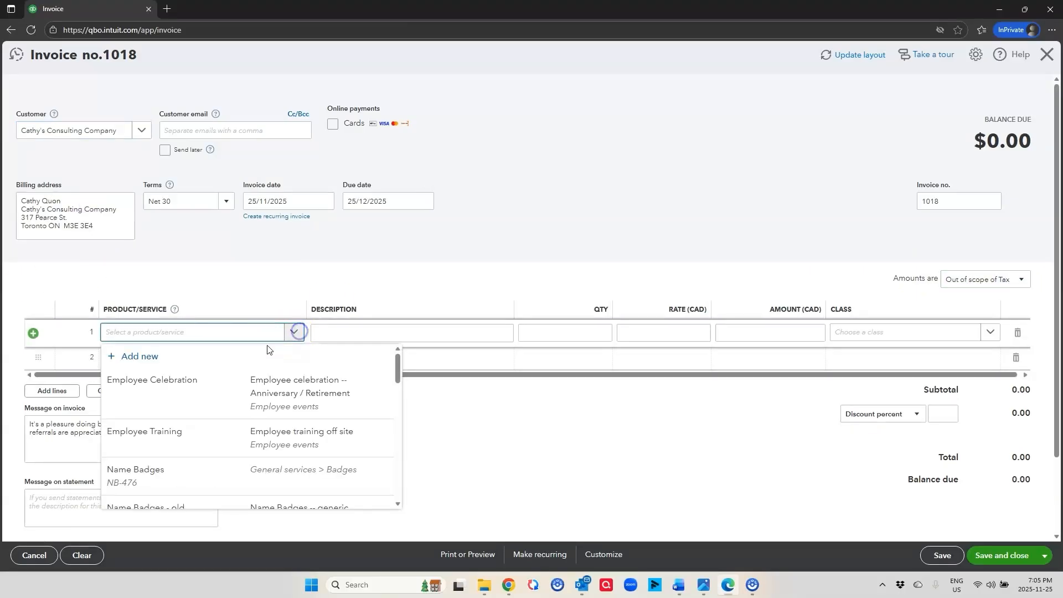
click(221, 390)
click(663, 330)
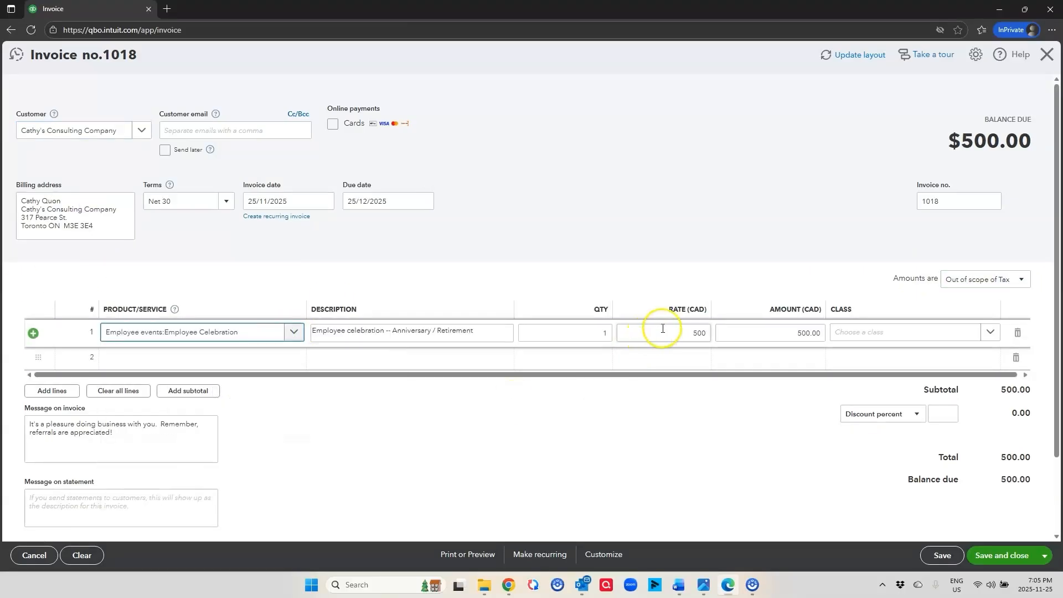
text(2,500)
key(Tab)
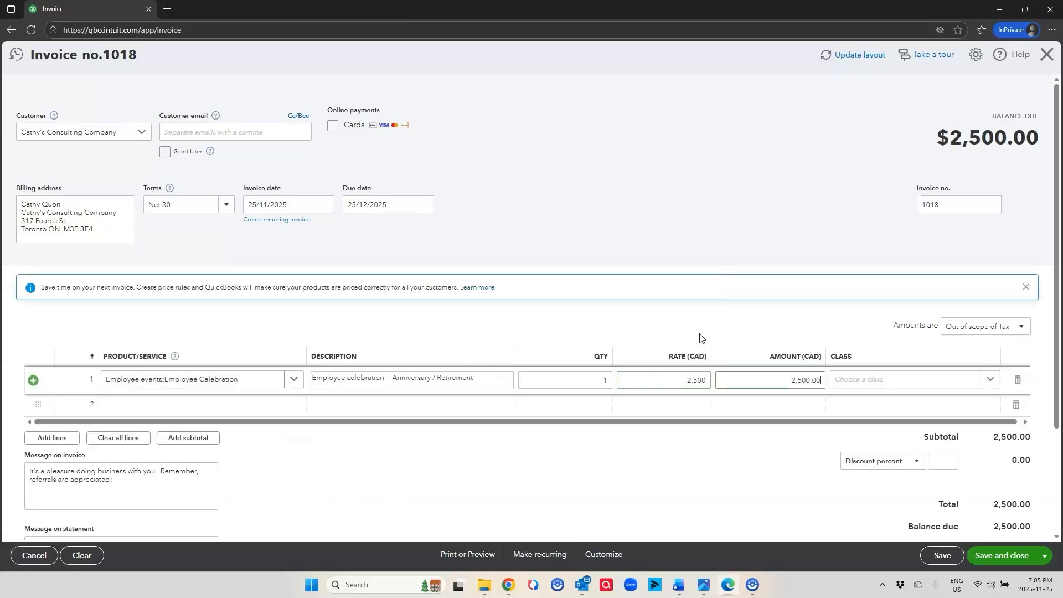
Assign the West class to the invoice's Employee Celebration line.
click(873, 380)
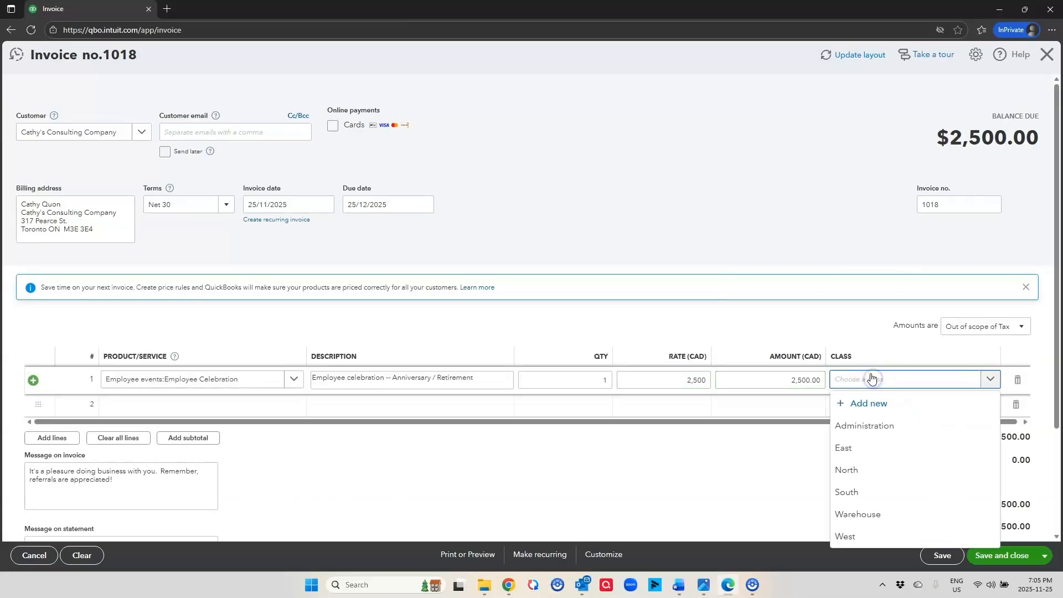
text(wes)
click(866, 429)
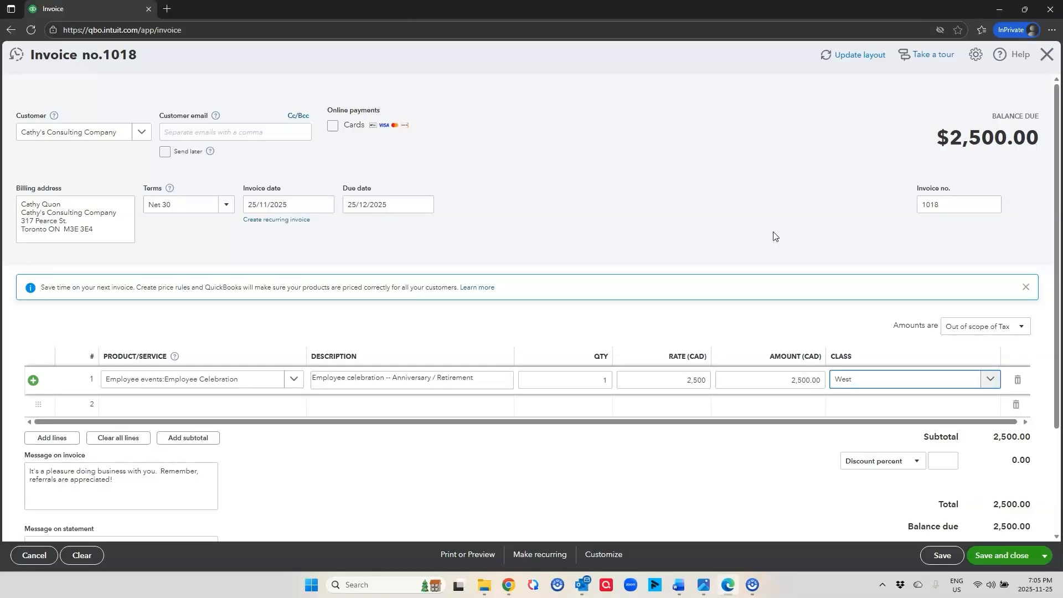
click(712, 138)
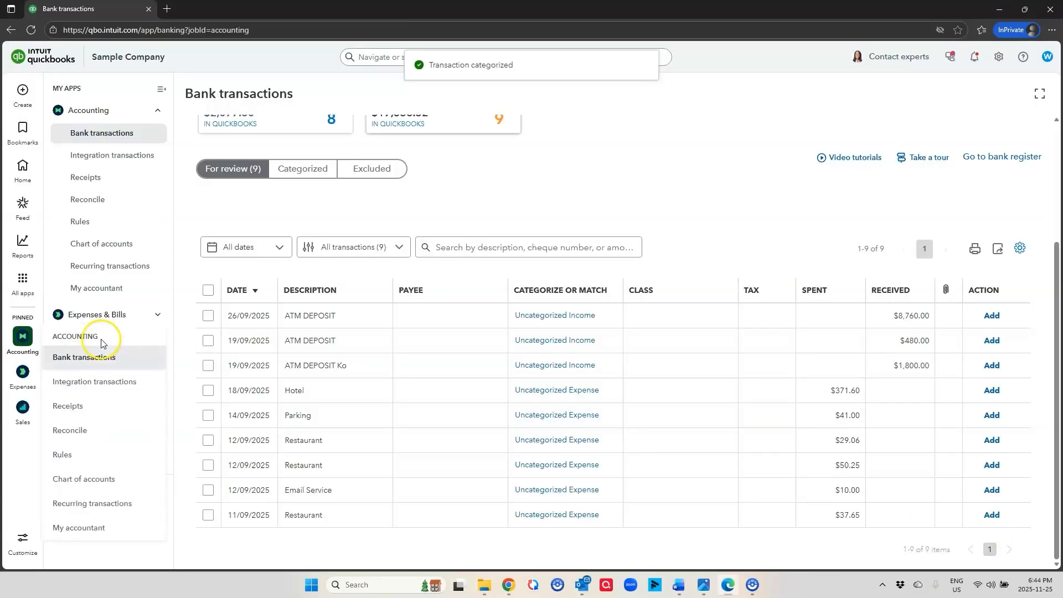
Open the Profit and Loss by Class report and review the income, cost of sales and expenses for each class.
click(23, 243)
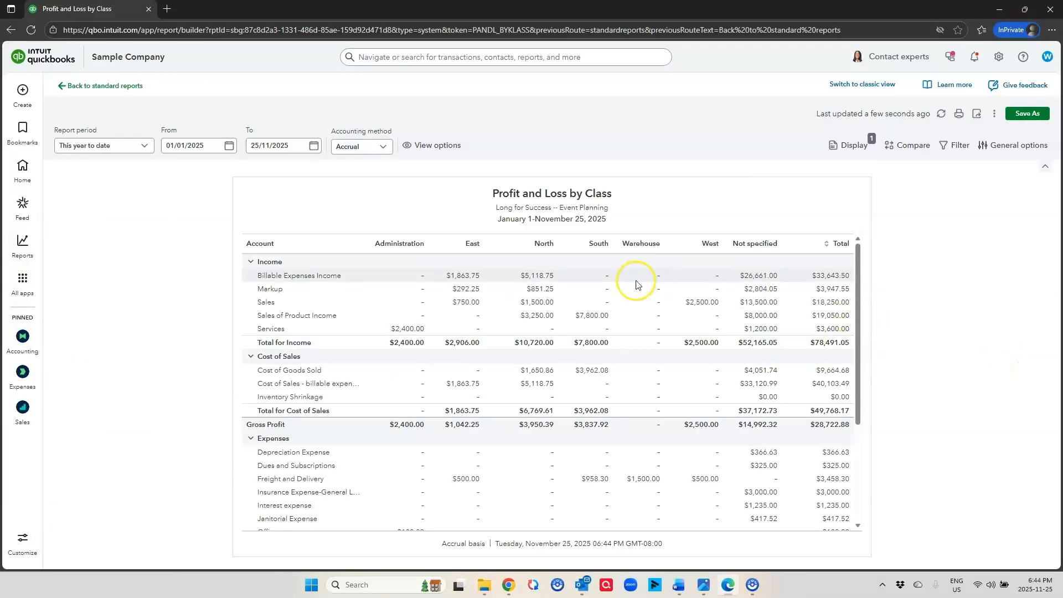
scroll(692, 332, down, 2)
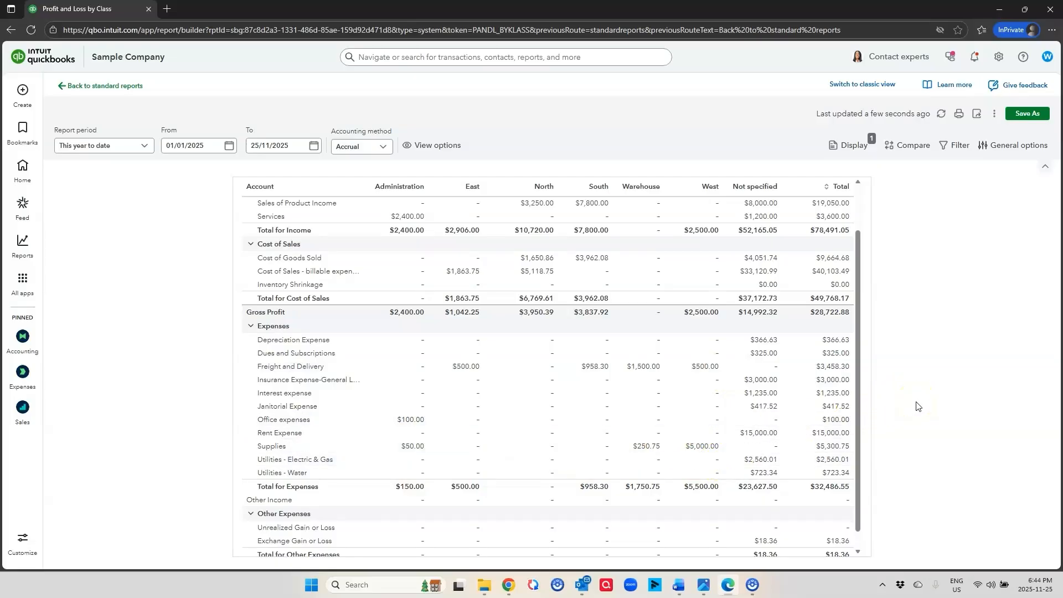
scroll(731, 321, up, 3)
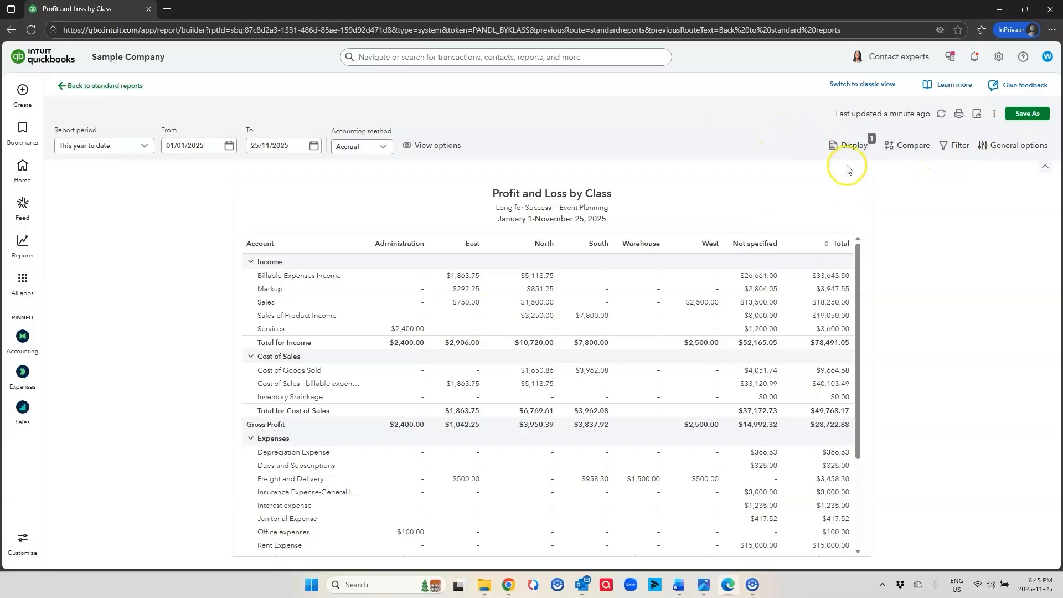
Filter the Profit and Loss by Class report to show only entries where Class equals North.
click(953, 146)
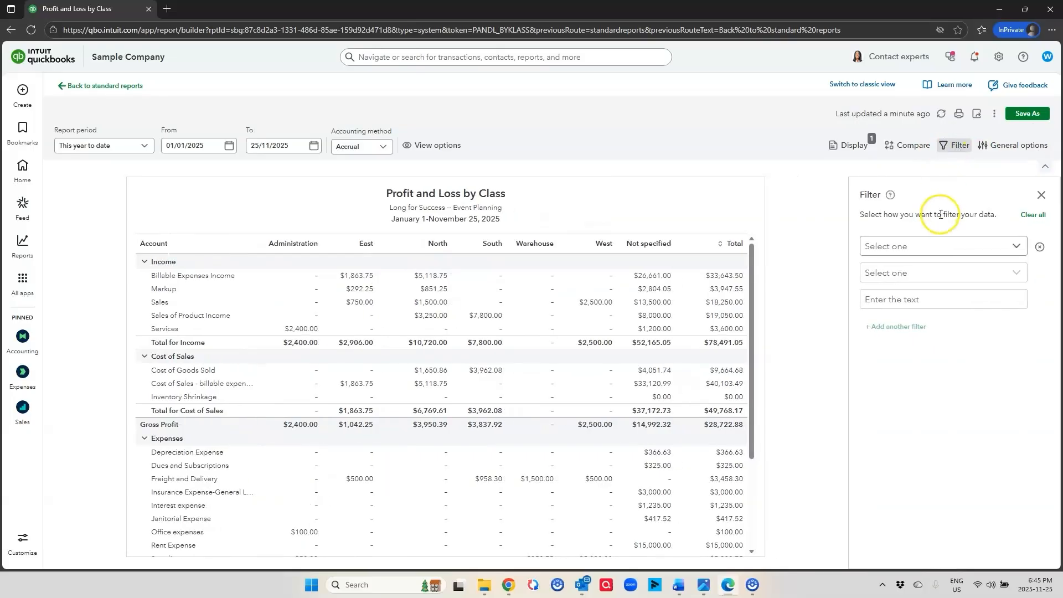
click(943, 246)
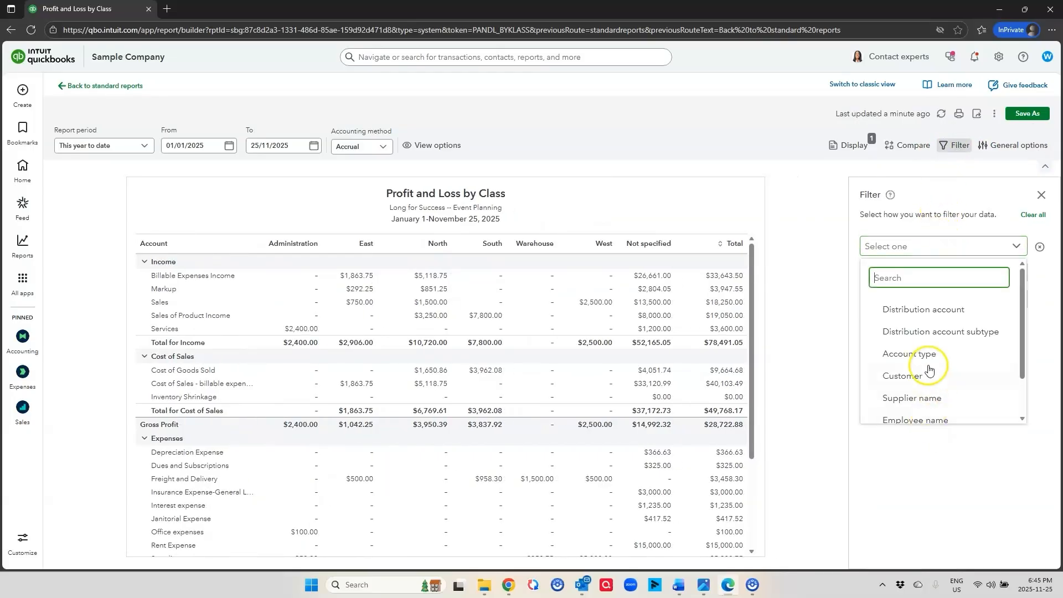
scroll(935, 367, down, 1)
click(931, 409)
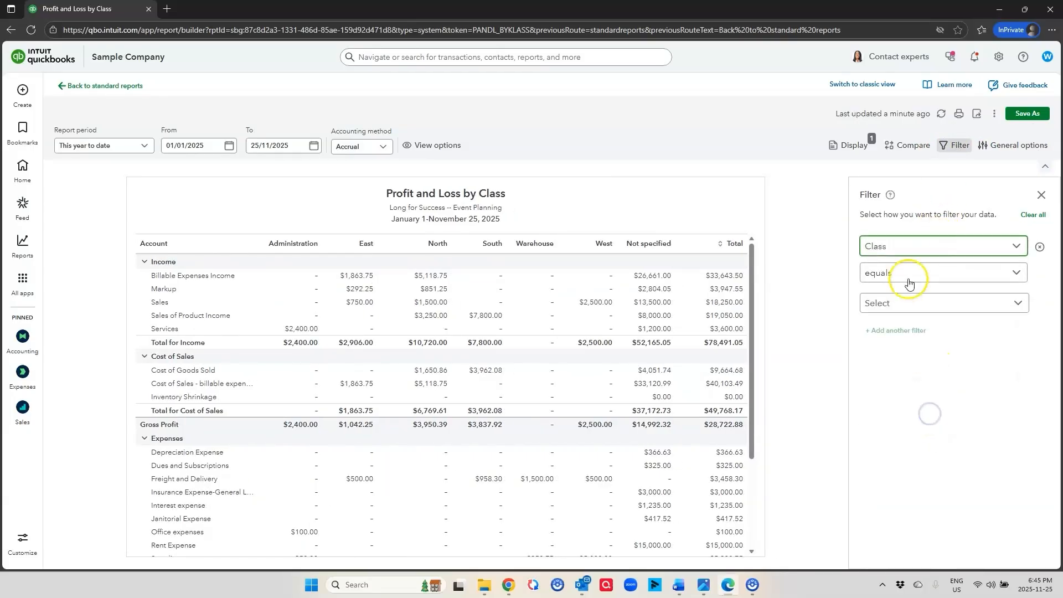
click(931, 304)
scroll(910, 437, down, 2)
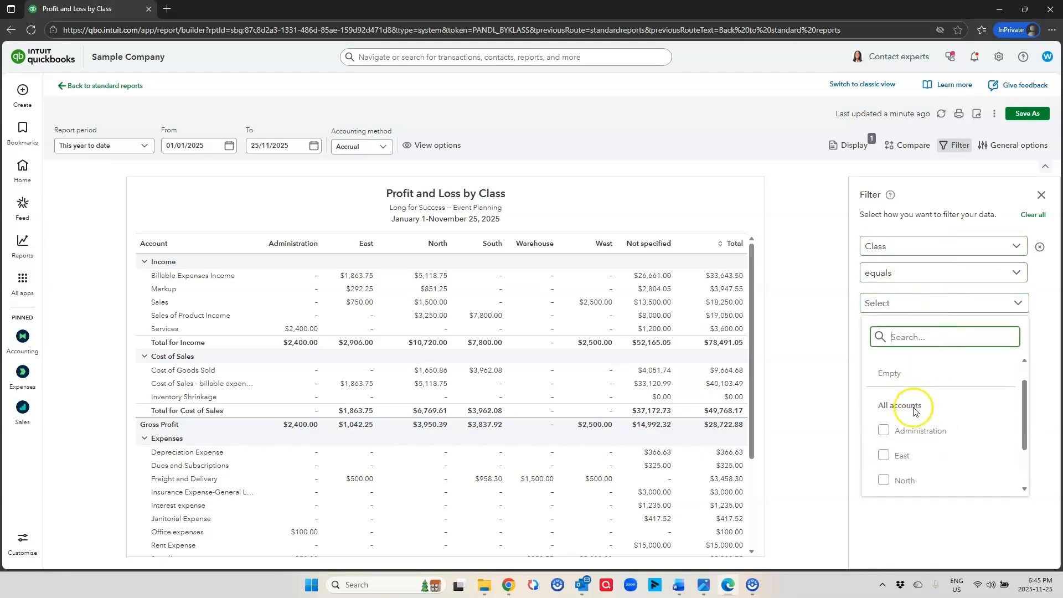
click(883, 406)
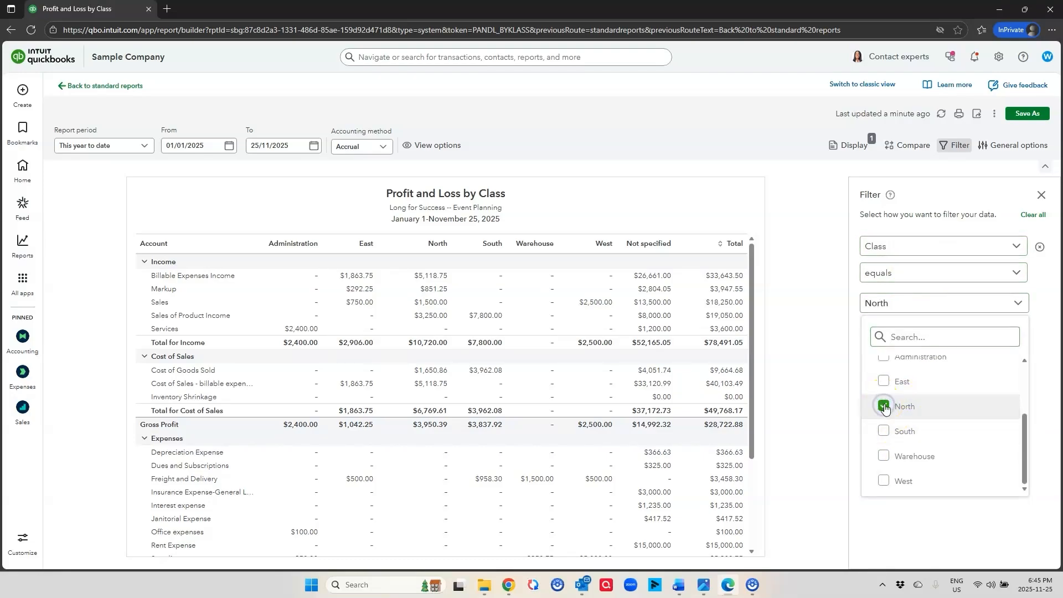
click(968, 464)
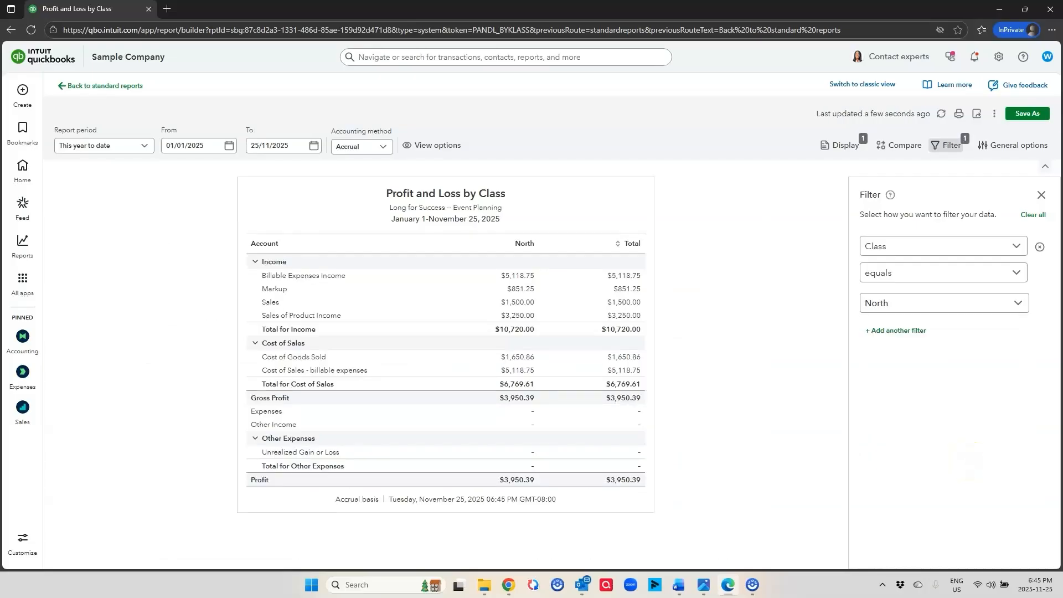
Retitle the filtered report Profit and Loss North Region and clear its display of columns by Class.
click(514, 190)
key(BackSpace)
key(BackSpace)
key(BackSpace)
key(BackSpace)
key(BackSpace)
key(BackSpace)
key(BackSpace)
key(BackSpace)
key(BackSpace)
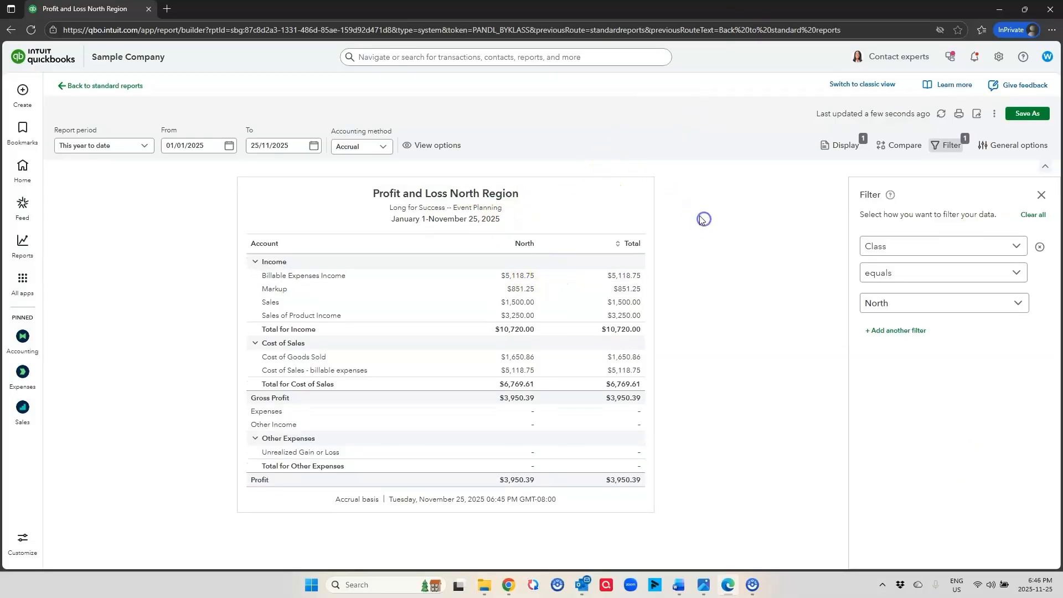
click(837, 146)
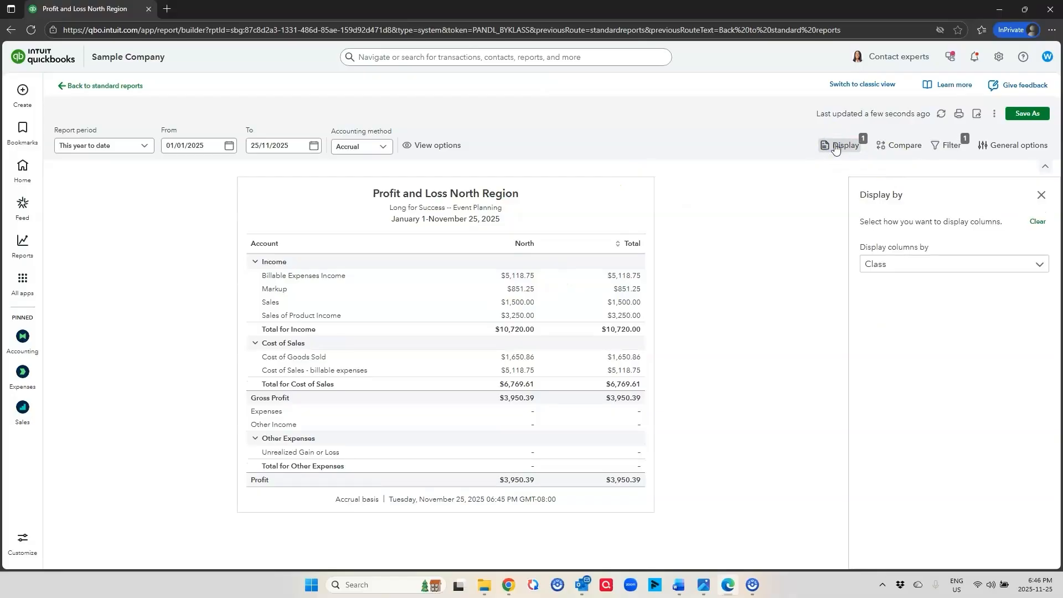
click(1038, 221)
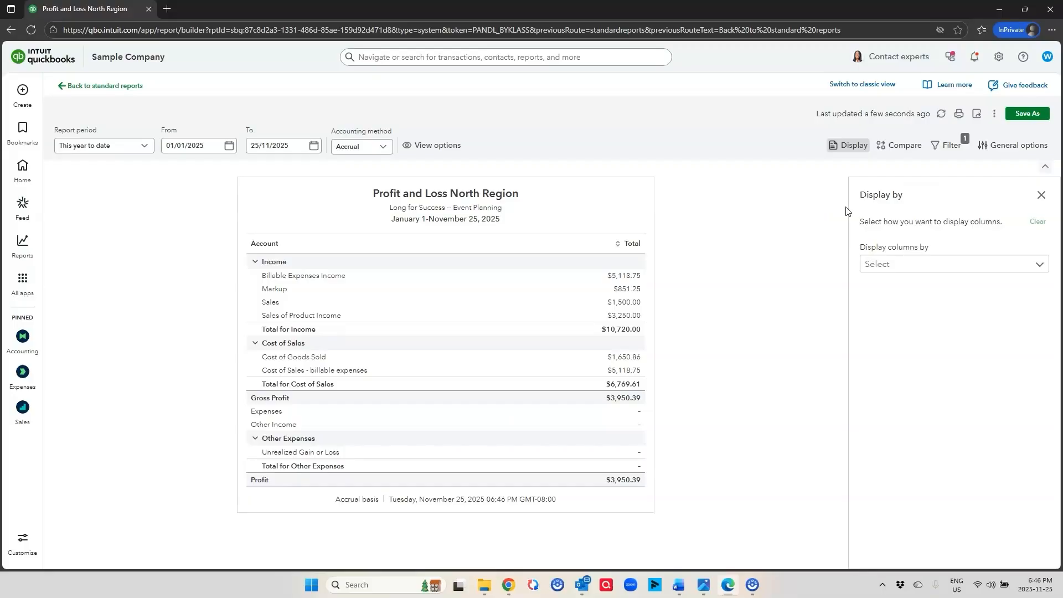
Save the report as a new custom report named Profit and Loss North Region, with sharing with others turned on.
click(1025, 115)
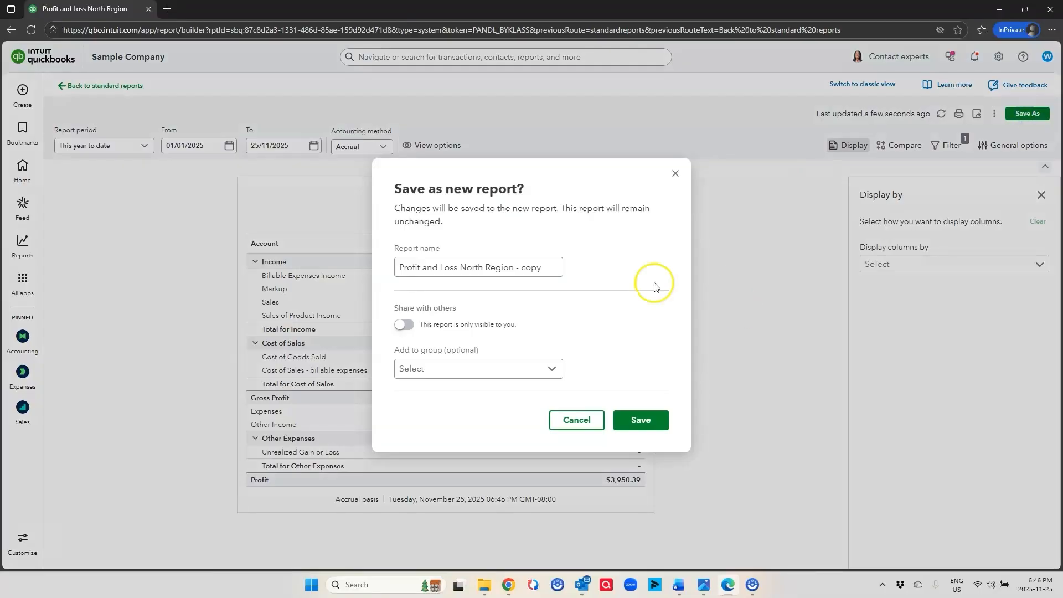
drag(515, 267, 575, 263)
key(BackSpace)
click(505, 365)
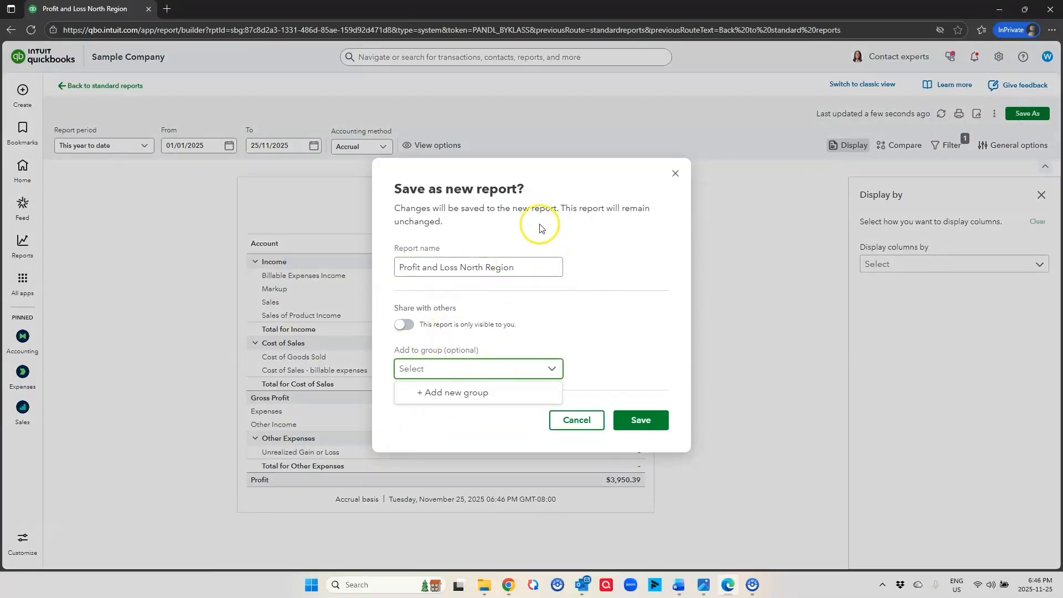
click(405, 325)
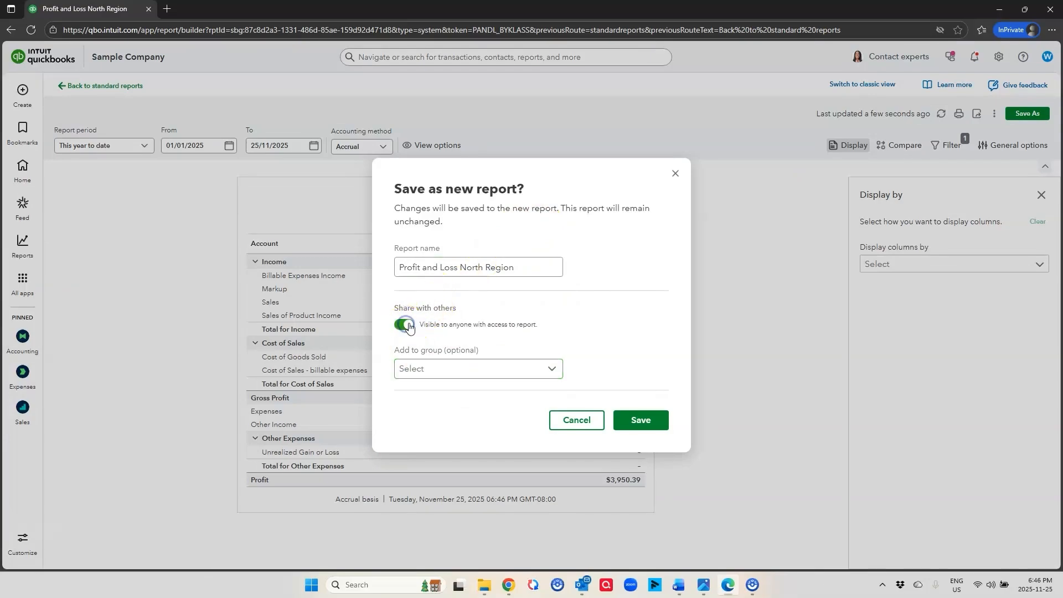
click(631, 413)
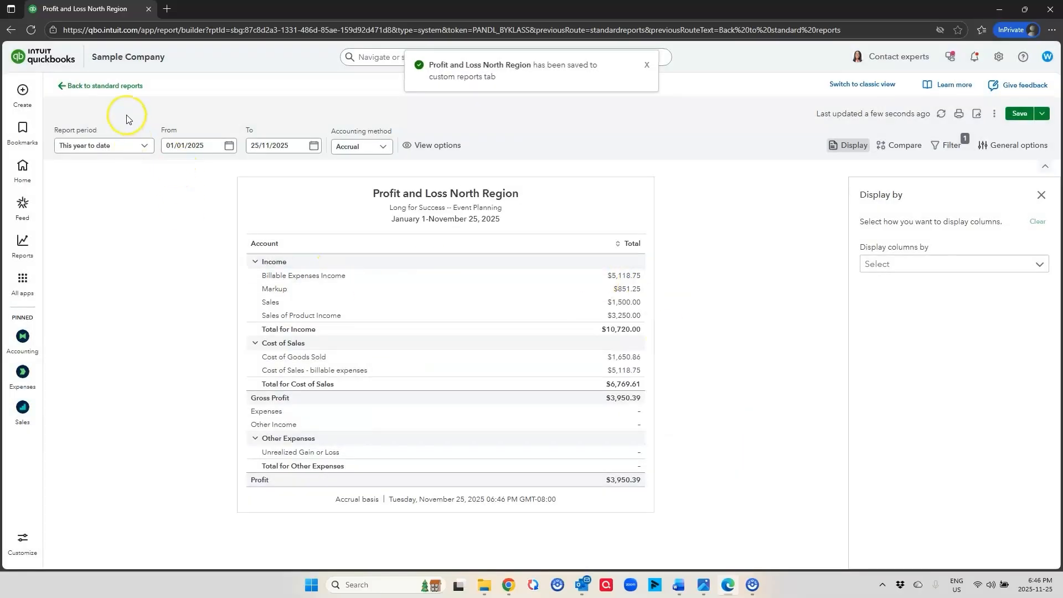
View the saved Profit and Loss North Region report from the custom reports, and return to the custom reports list.
click(119, 87)
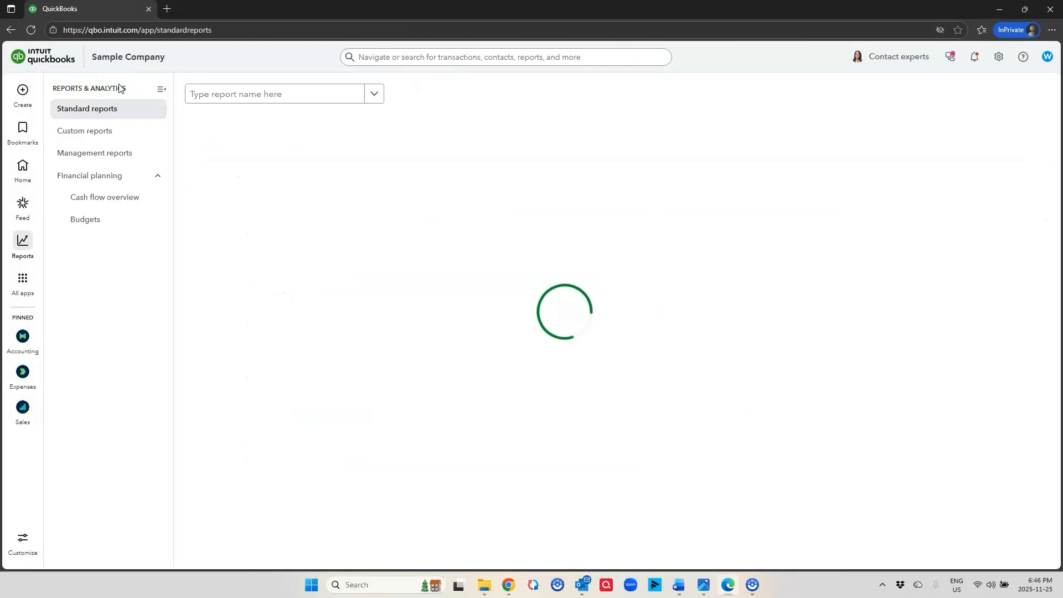
click(97, 131)
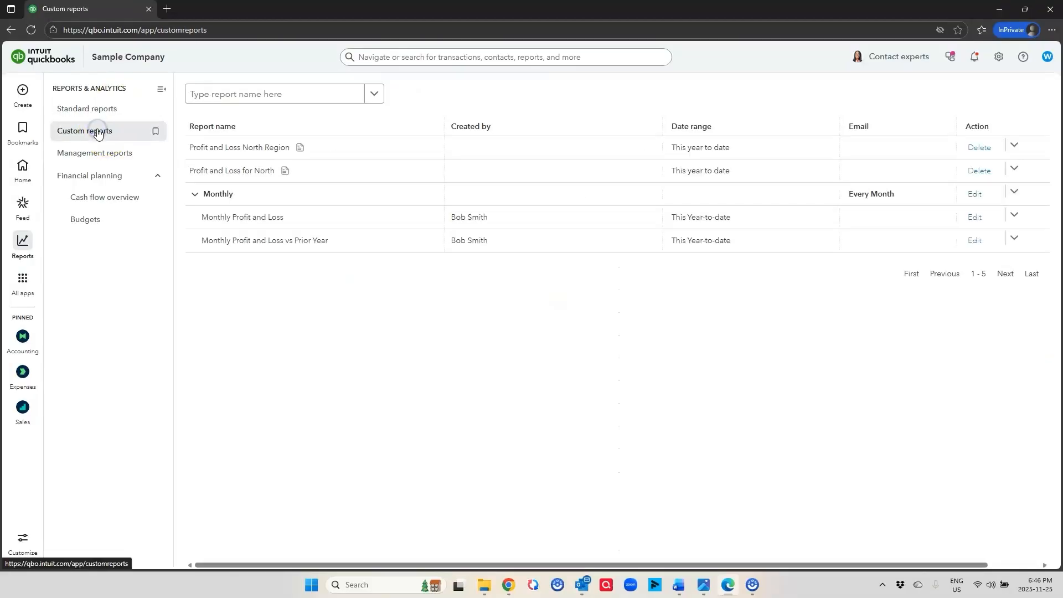
click(225, 148)
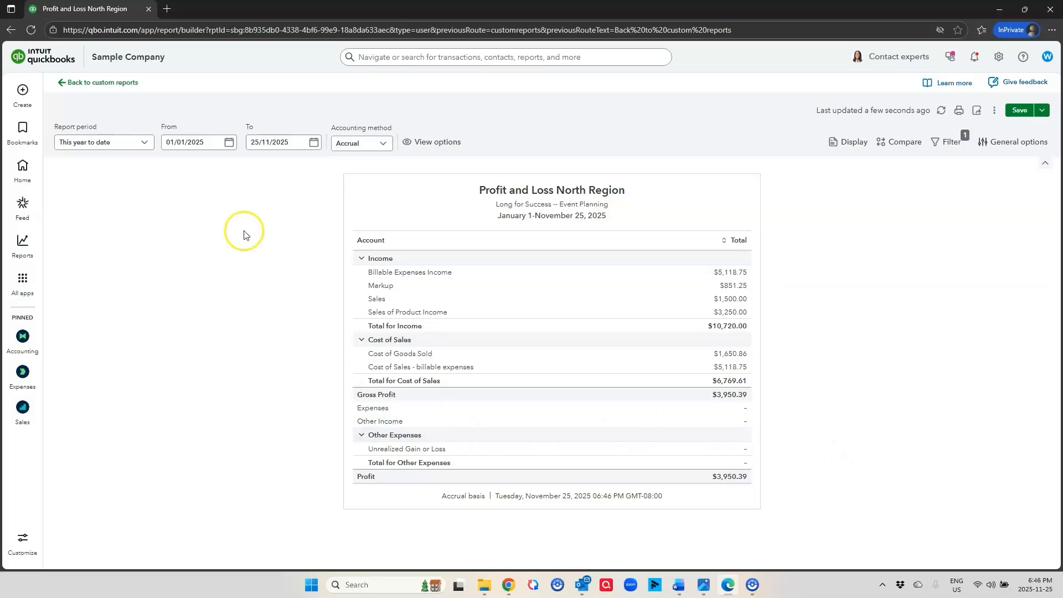
click(103, 83)
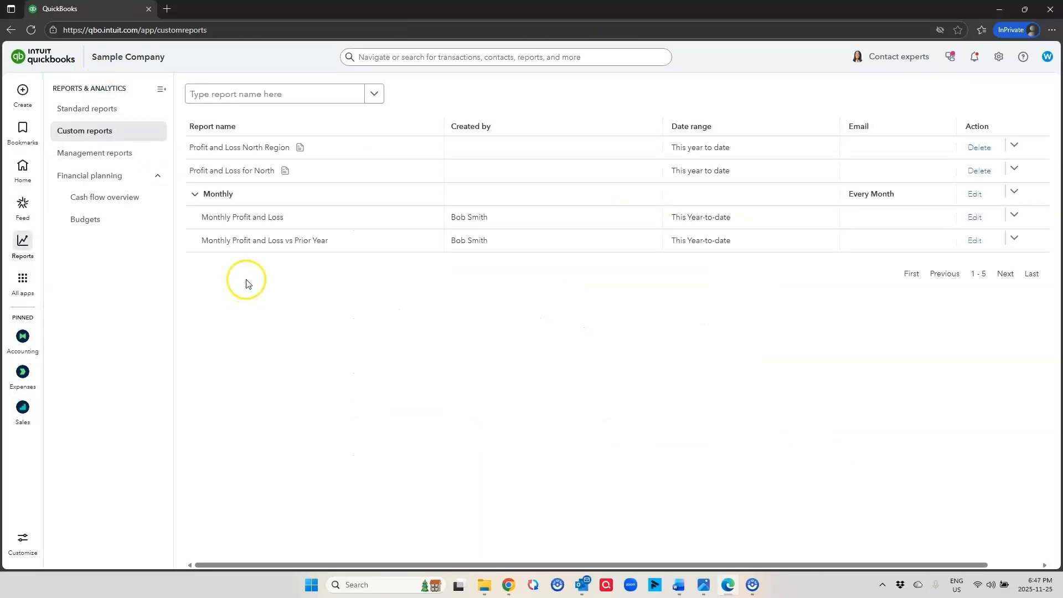
Add the Profit and Loss North Region report to the existing North Division management report.
click(1015, 145)
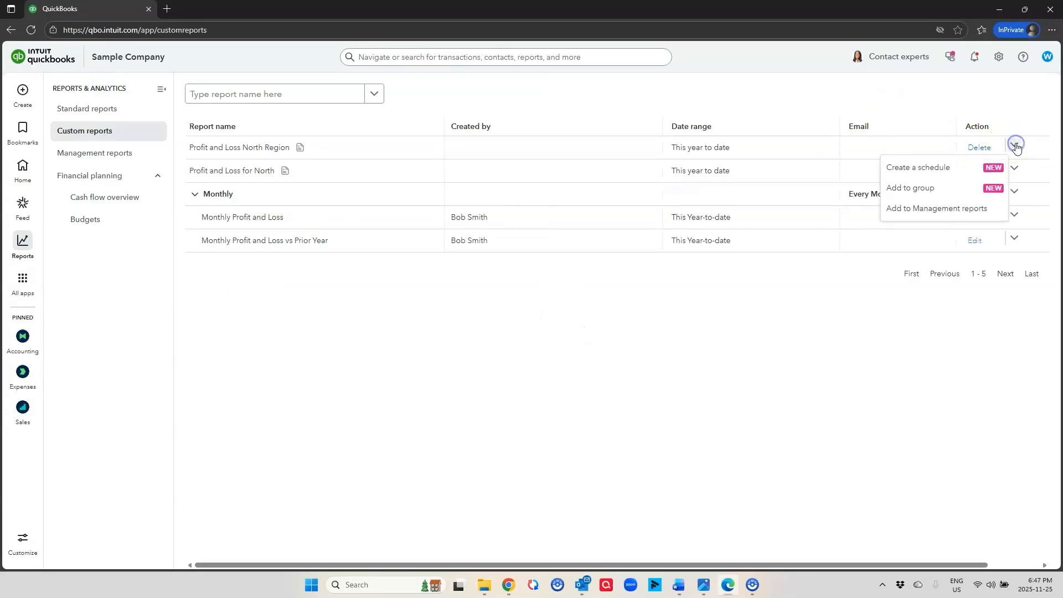
click(949, 209)
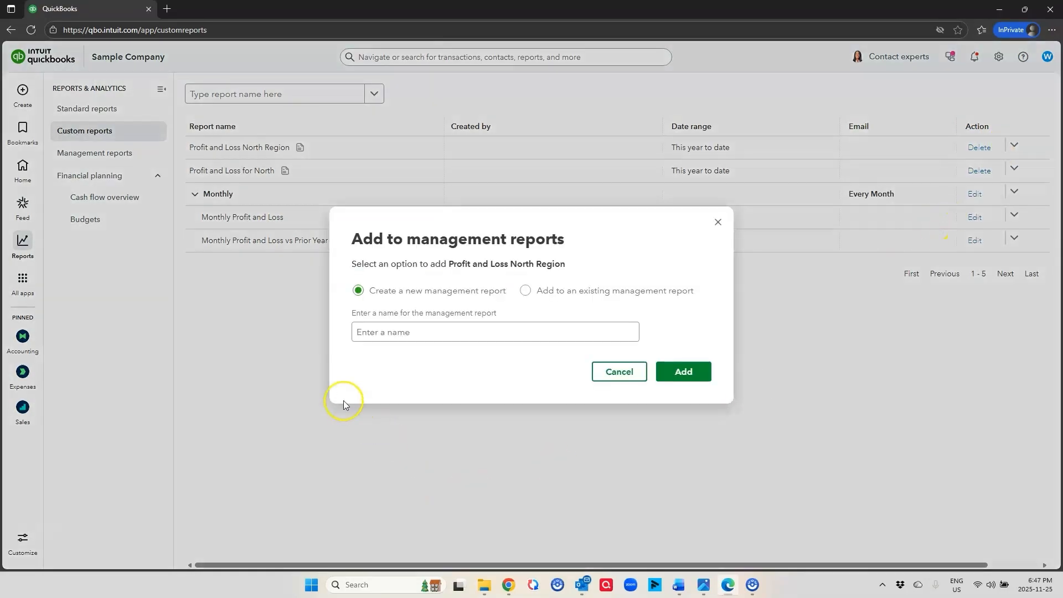
click(524, 292)
click(626, 332)
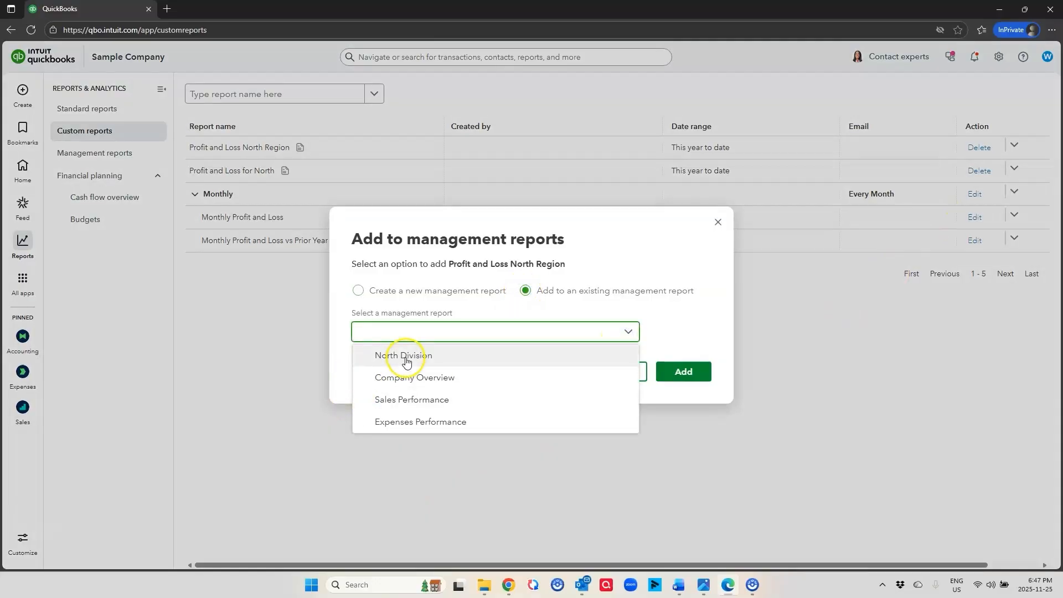
click(406, 357)
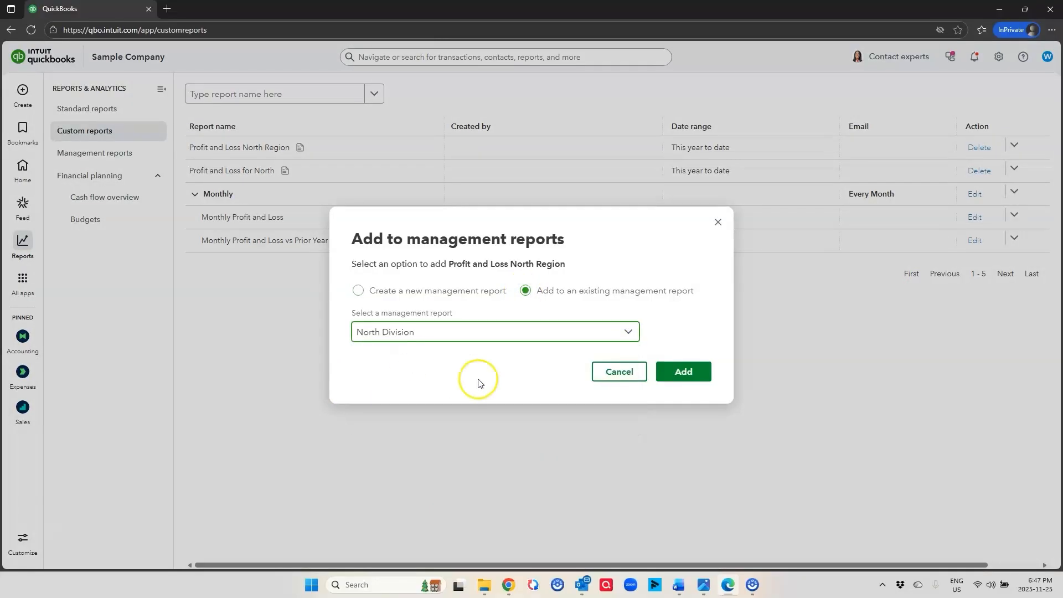
click(687, 372)
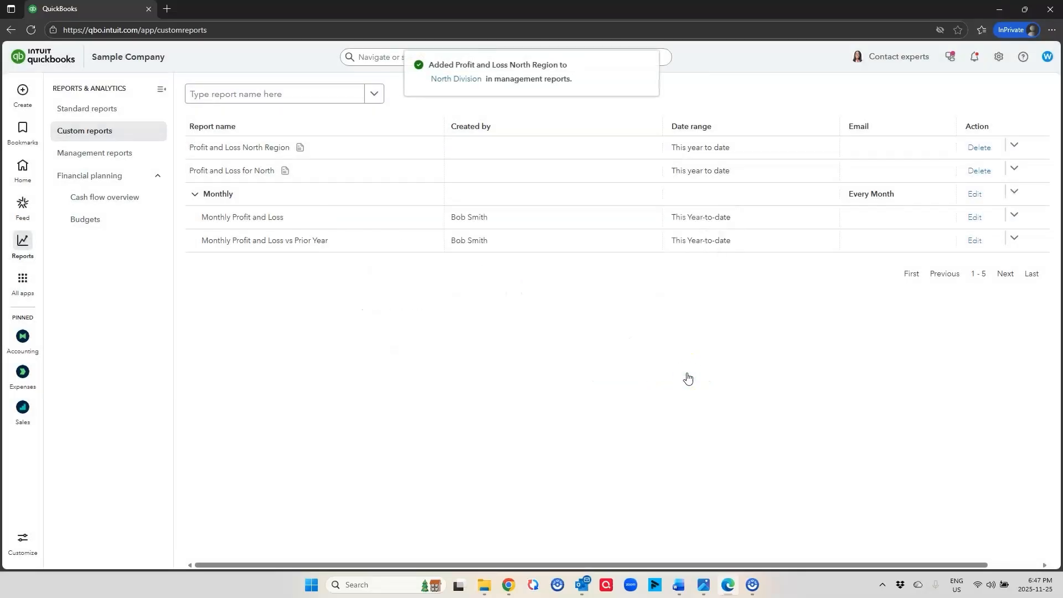
Preview the North Division management report, examine its cover and profit and loss pages, and close the preview.
click(103, 155)
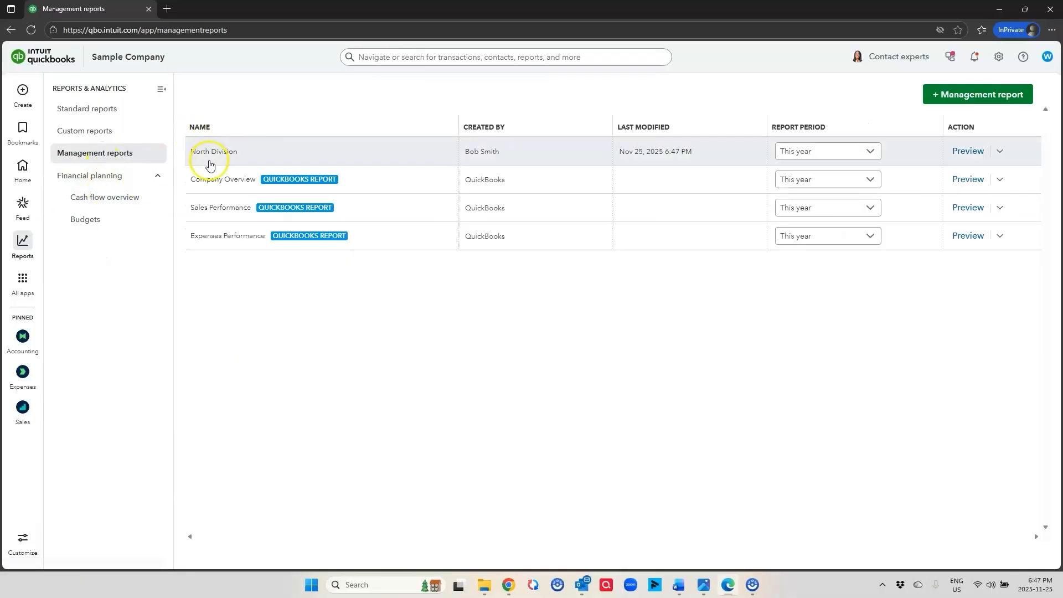
click(969, 153)
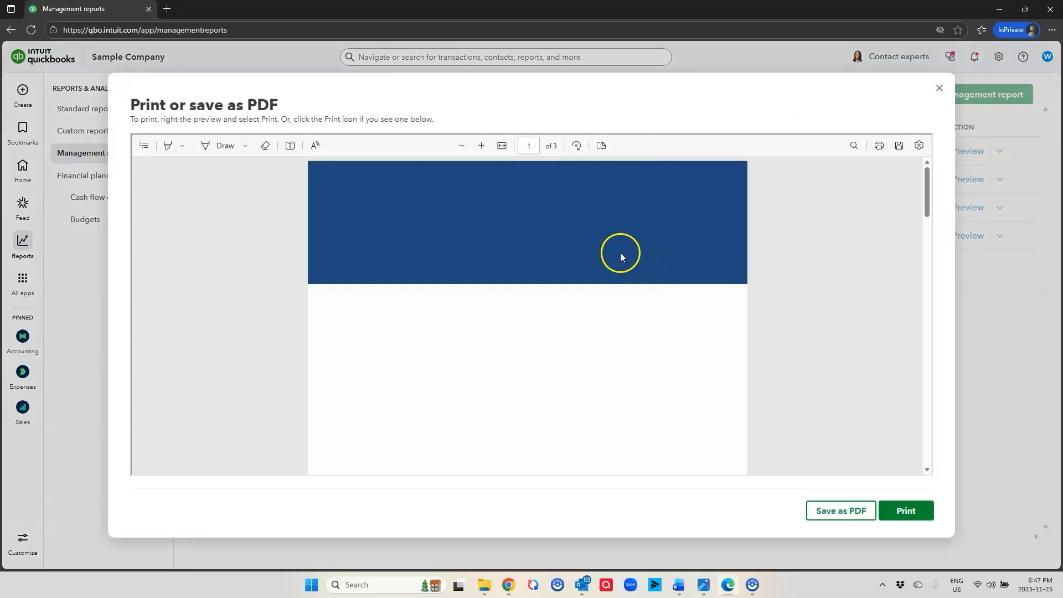
scroll(559, 332, down, 10)
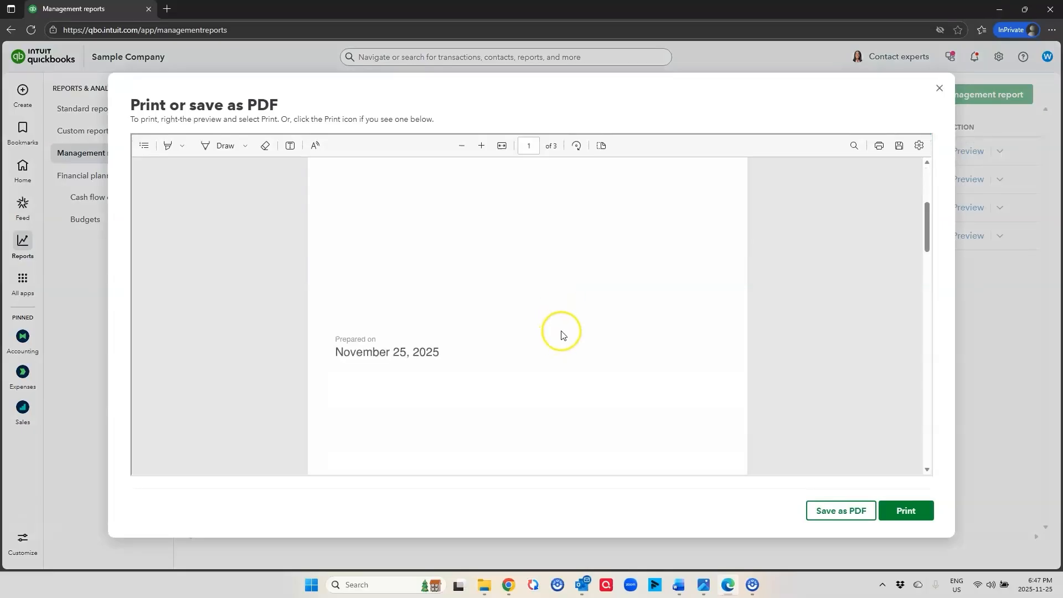
scroll(584, 323, down, 4)
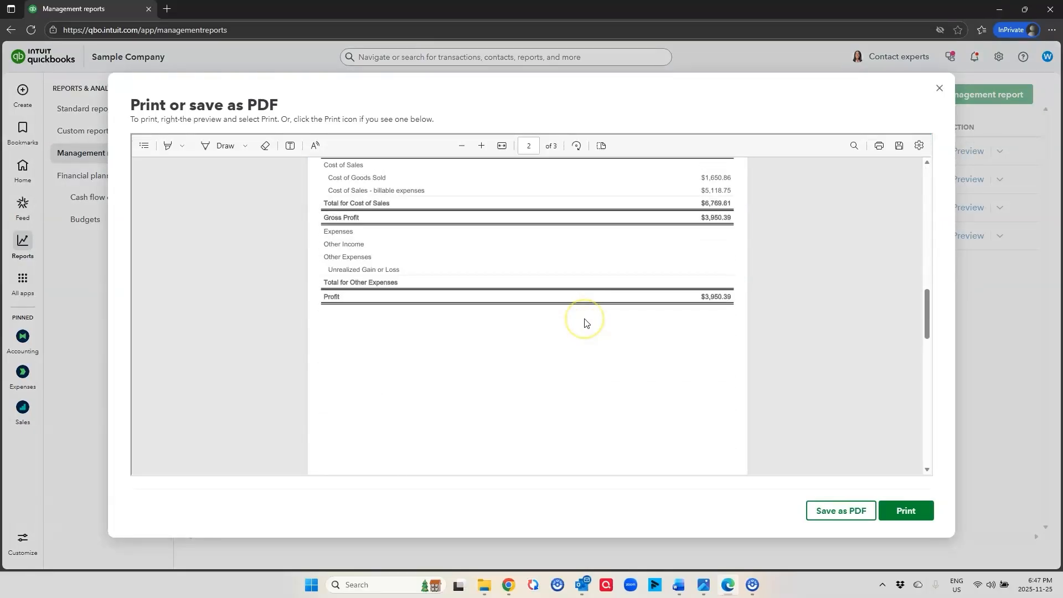
scroll(584, 323, down, 6)
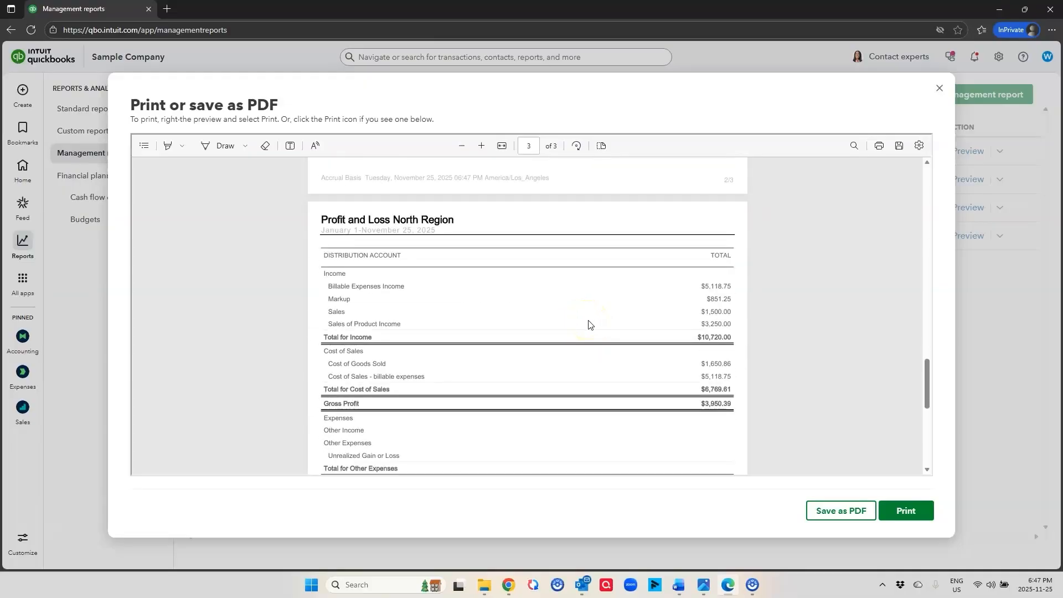
scroll(584, 321, down, 2)
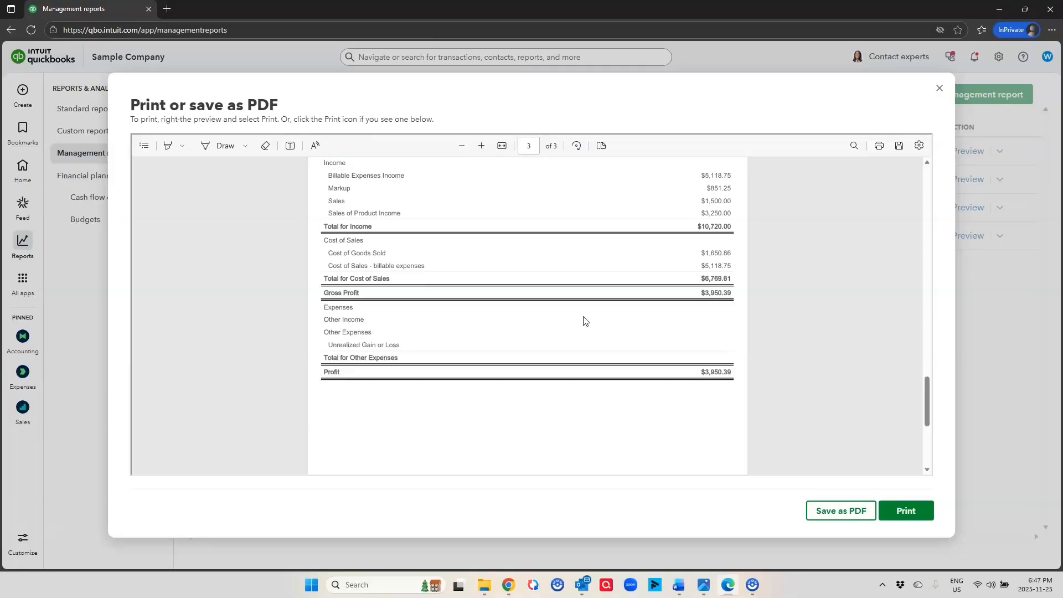
scroll(473, 316, up, 2)
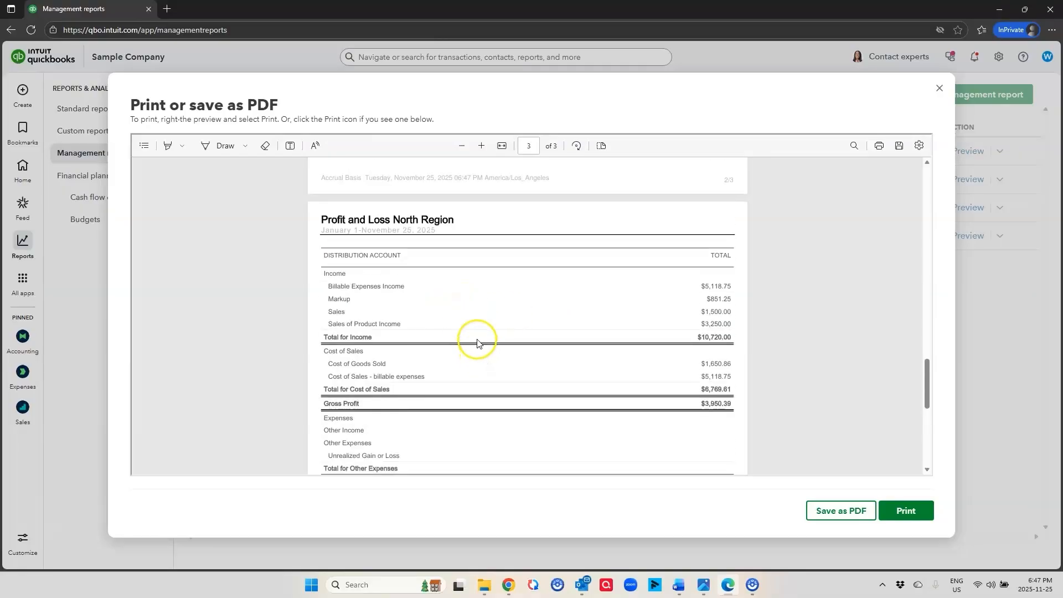
scroll(465, 329, up, 5)
scroll(464, 329, up, 8)
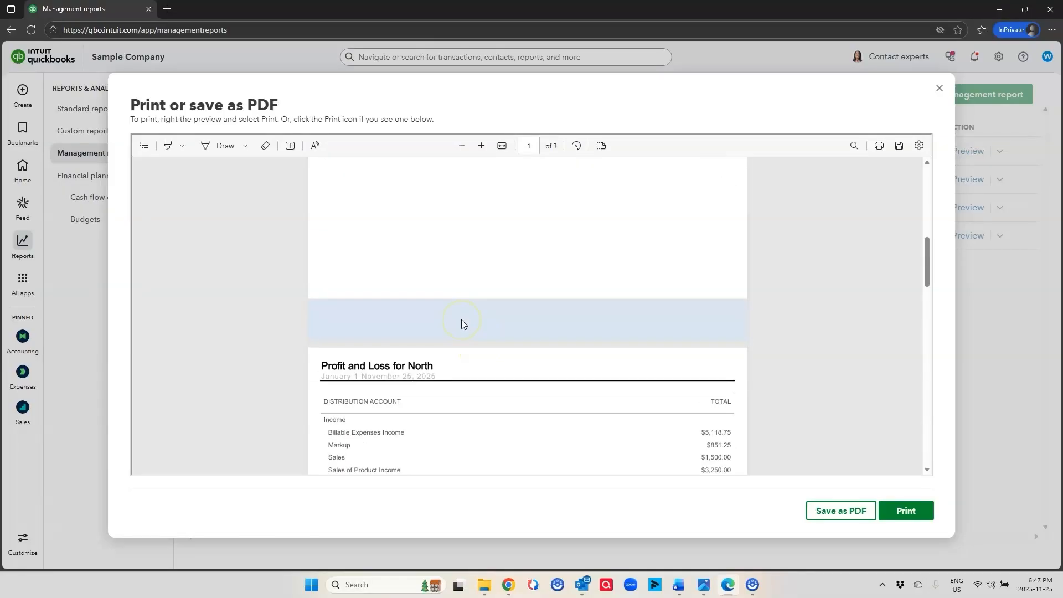
scroll(522, 304, up, 5)
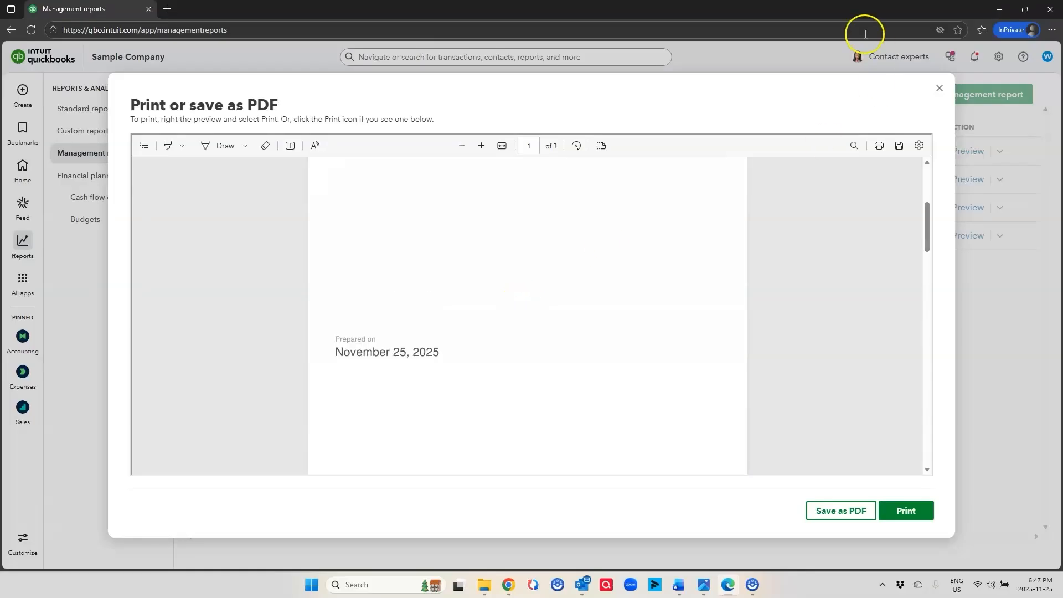
click(940, 89)
Show the additional actions available for the Profit and Loss North Region custom report.
click(1015, 146)
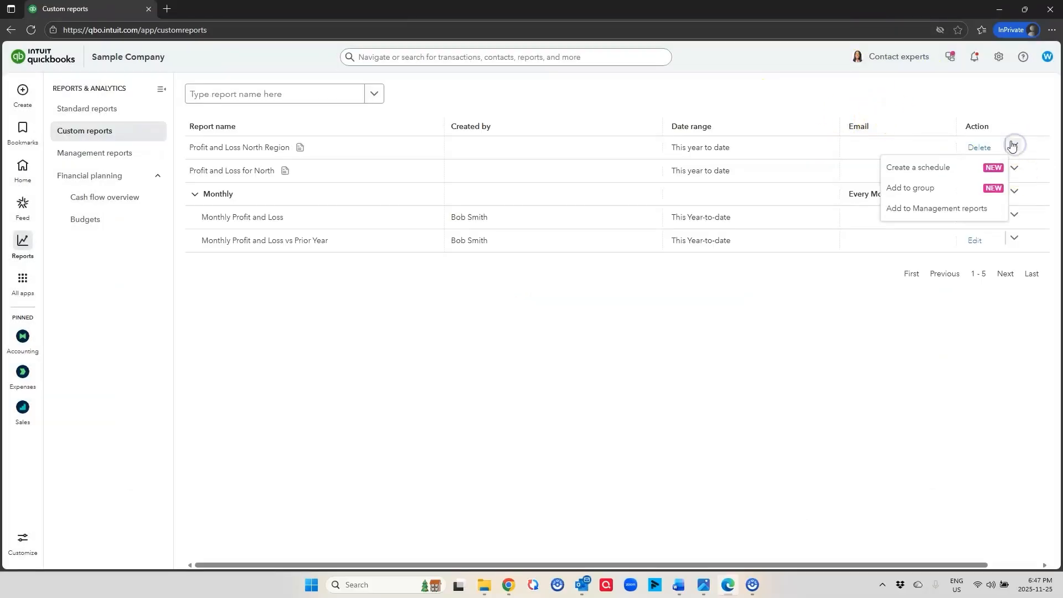